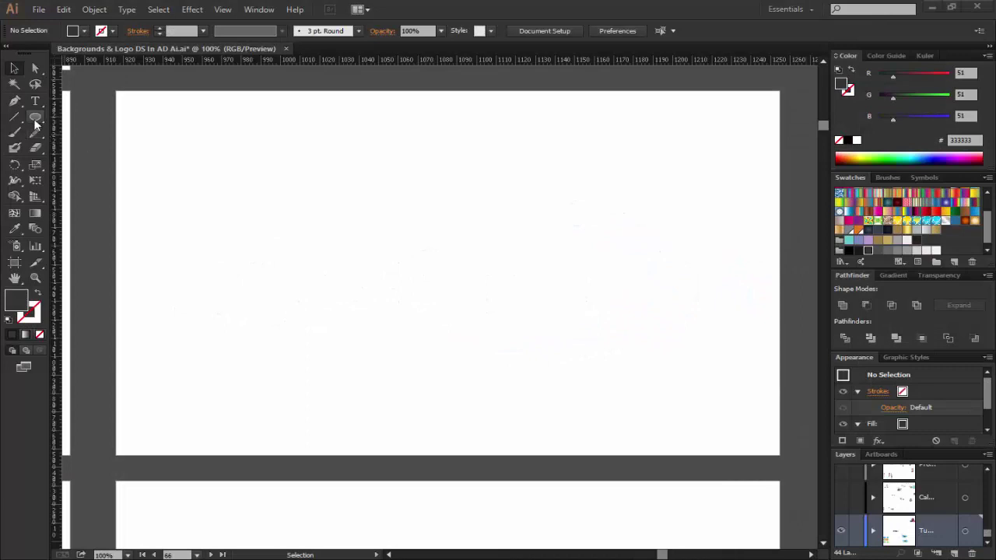
Draw a wide ellipse near the centre of the artboard
left_click(35, 119)
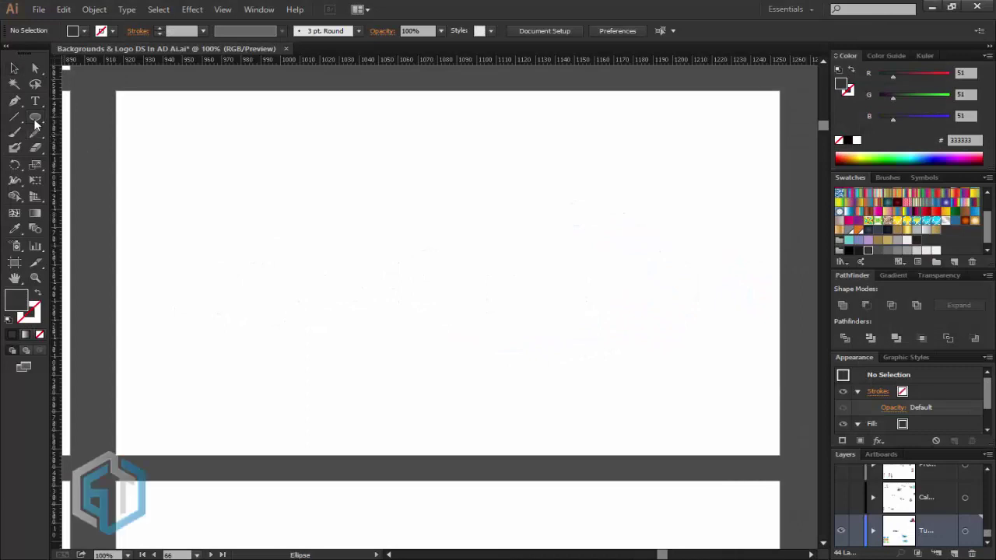
mouse_move(347, 207)
left_mouse_down()
mouse_move(577, 315)
mouse_move(533, 314)
left_mouse_up()
key("v")
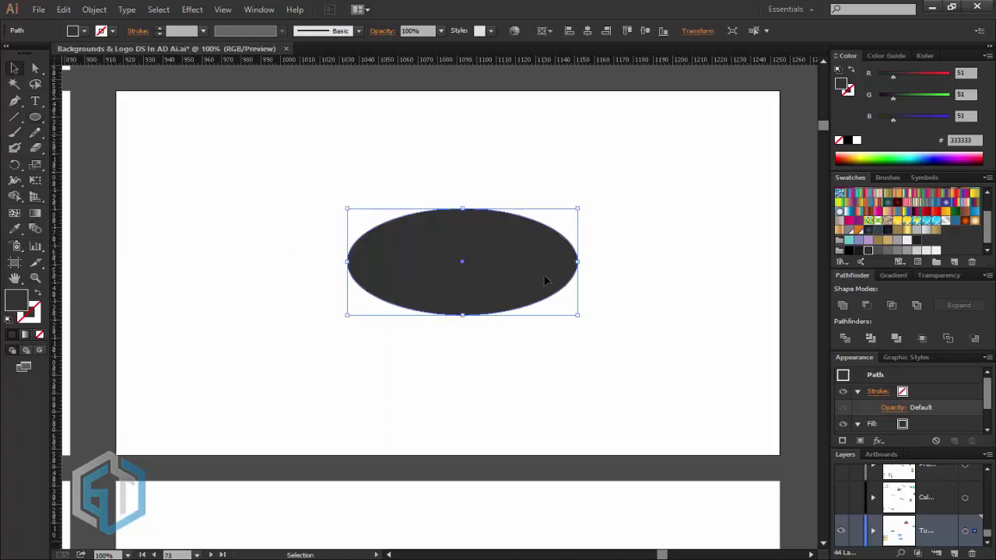
Offset a copy of the ellipse to the left and subtract it with Minus Front to form a crescent
left_click_drag(545, 280, 522, 282)
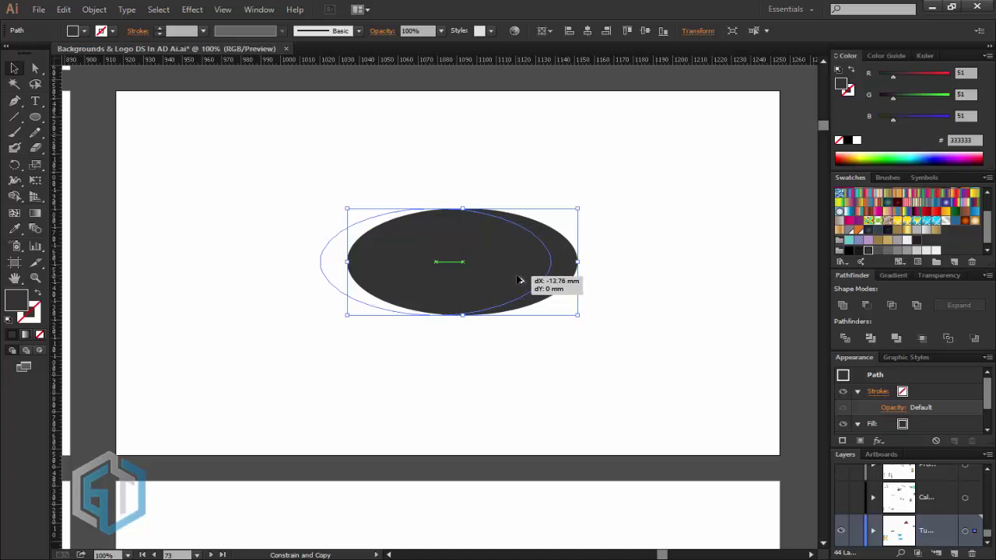
mouse_move(522, 282)
left_mouse_down()
mouse_move(516, 273)
mouse_move(550, 303)
left_mouse_up()
left_click_drag(644, 299, 493, 263)
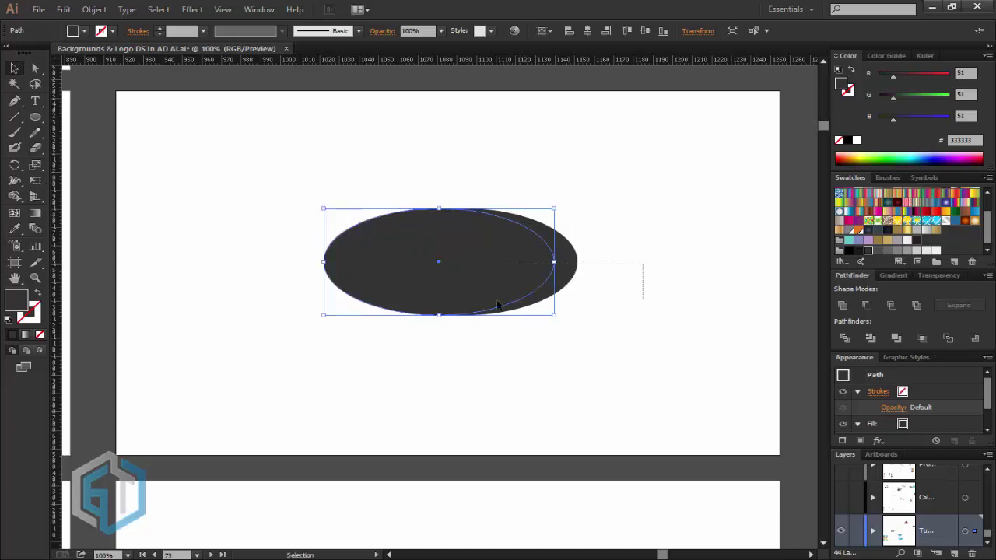
left_click(870, 309)
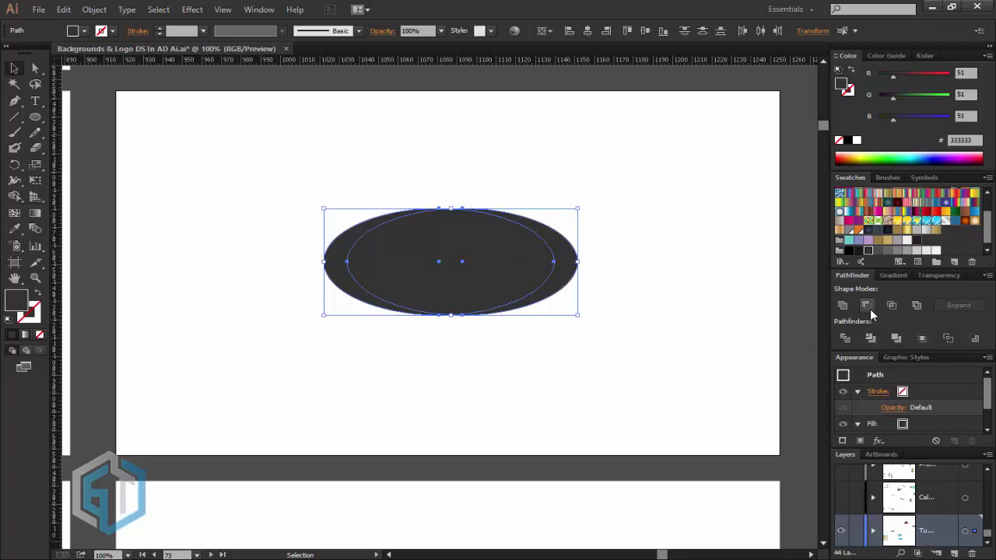
left_click(94, 136)
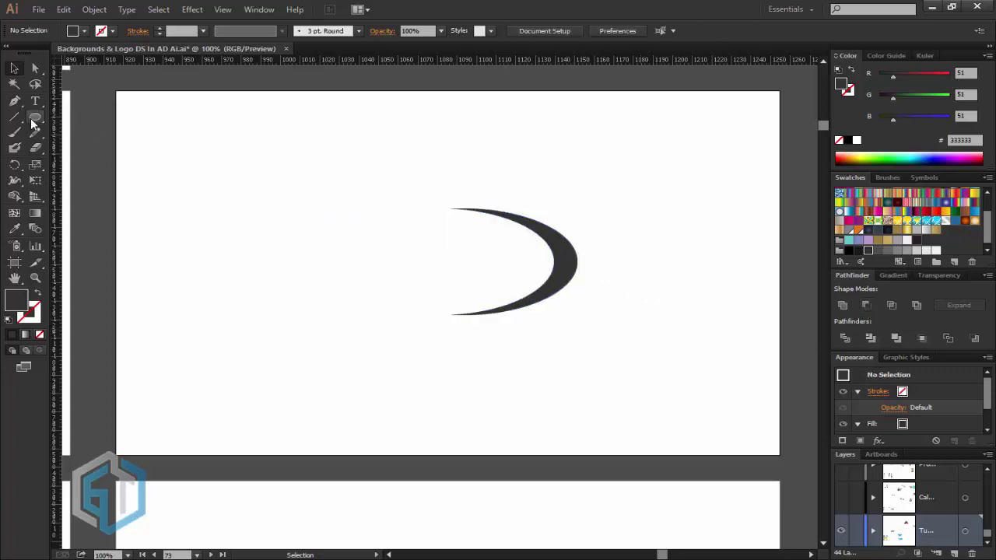
key("l")
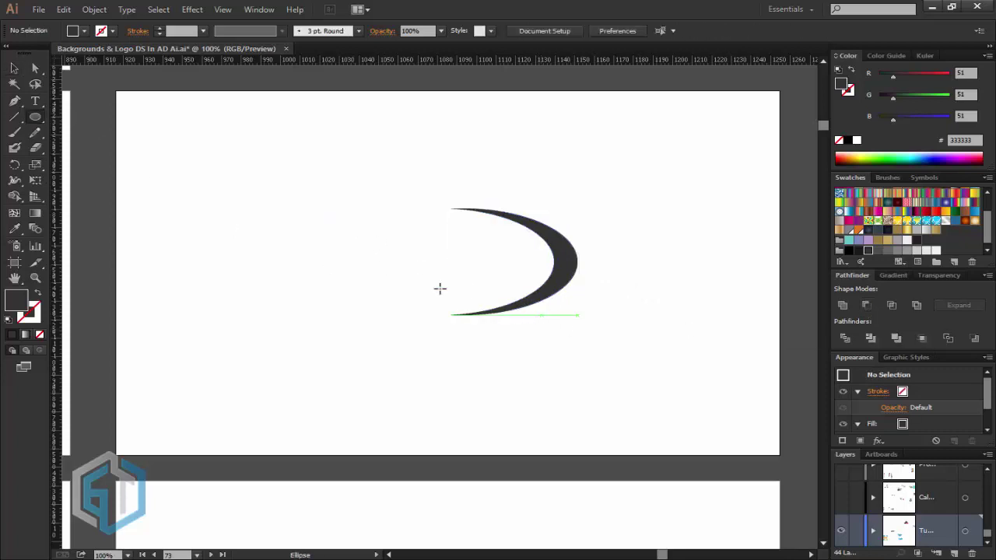
Draw a second ellipse left of the crescent and cut it into a thin crescent with an offset copy (Ctrl+4)
left_click_drag(353, 260, 472, 316)
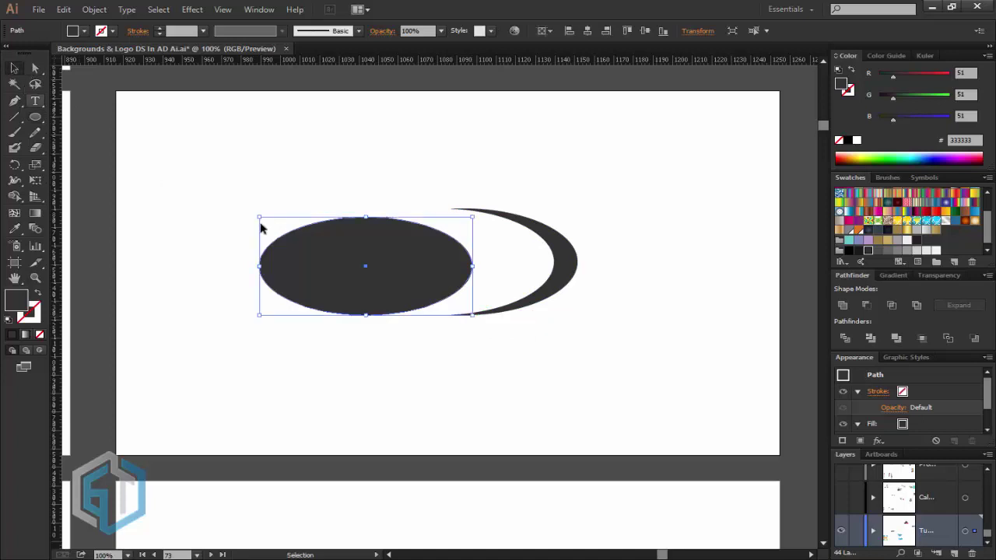
key("v")
left_click_drag(354, 266, 390, 272)
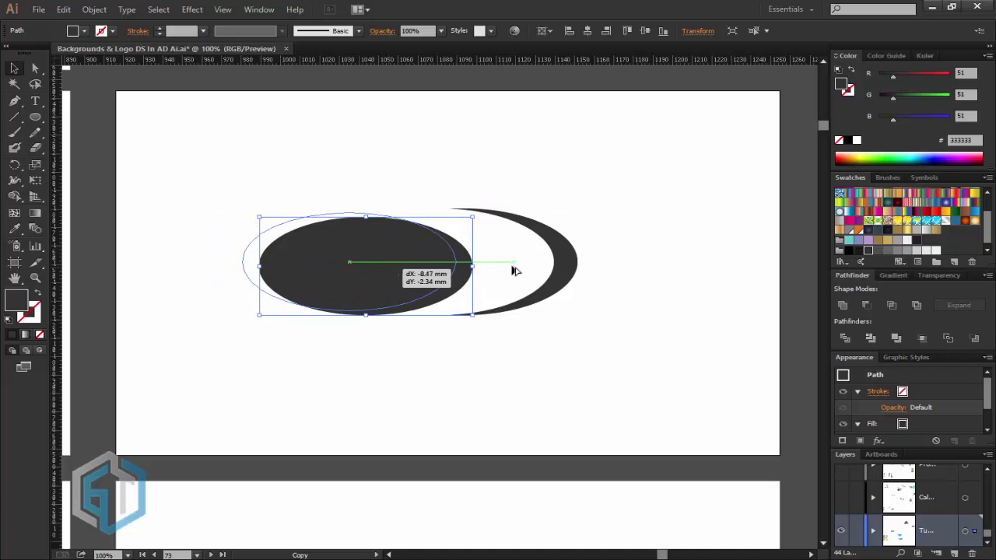
left_click_drag(458, 280, 514, 270)
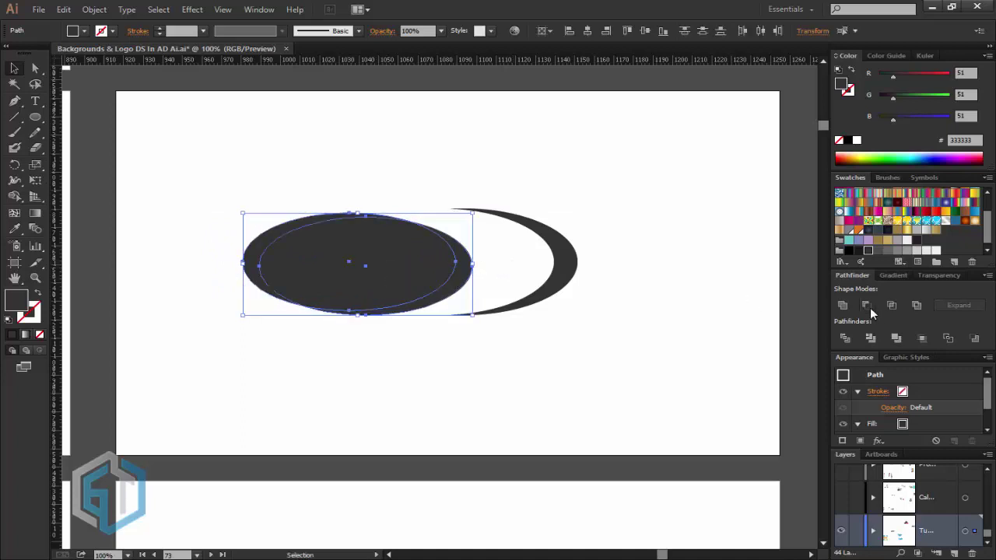
key("ctrl+4")
Move and shrink the thin crescent so it nests inside the larger one
left_click_drag(457, 280, 533, 272)
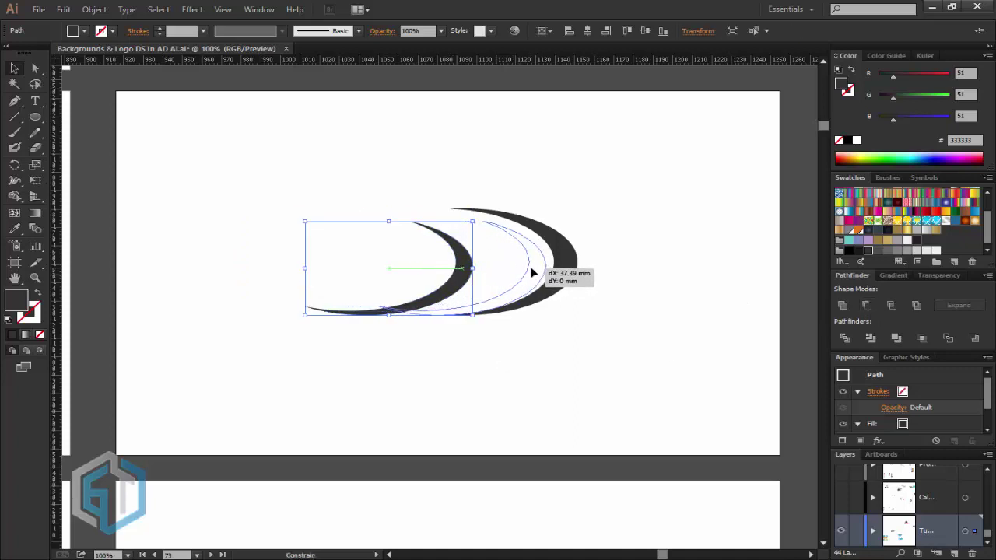
mouse_move(533, 272)
left_mouse_down()
mouse_move(536, 281)
mouse_move(548, 272)
left_mouse_up()
left_click_drag(549, 218, 549, 234)
left_click_drag(526, 274, 535, 273)
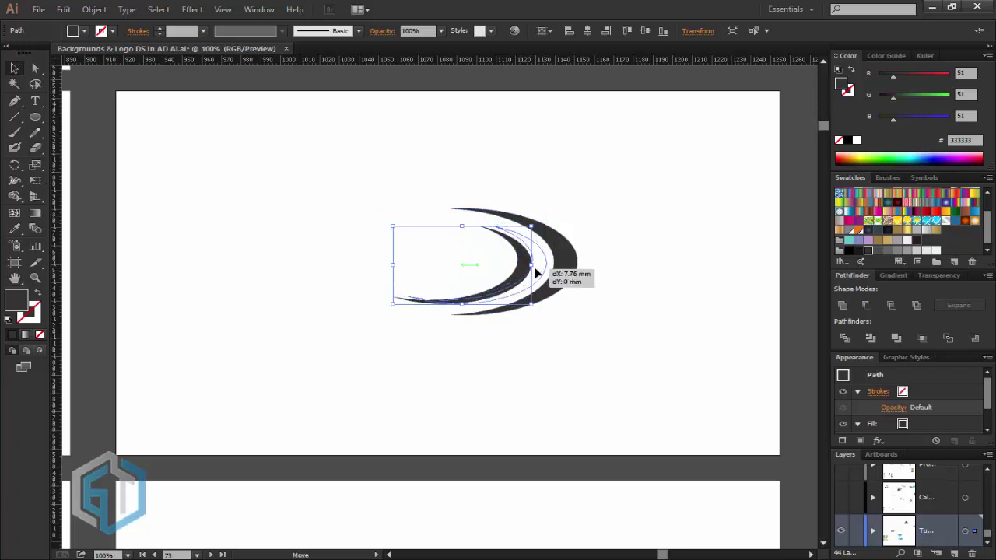
left_click_drag(535, 273, 535, 273)
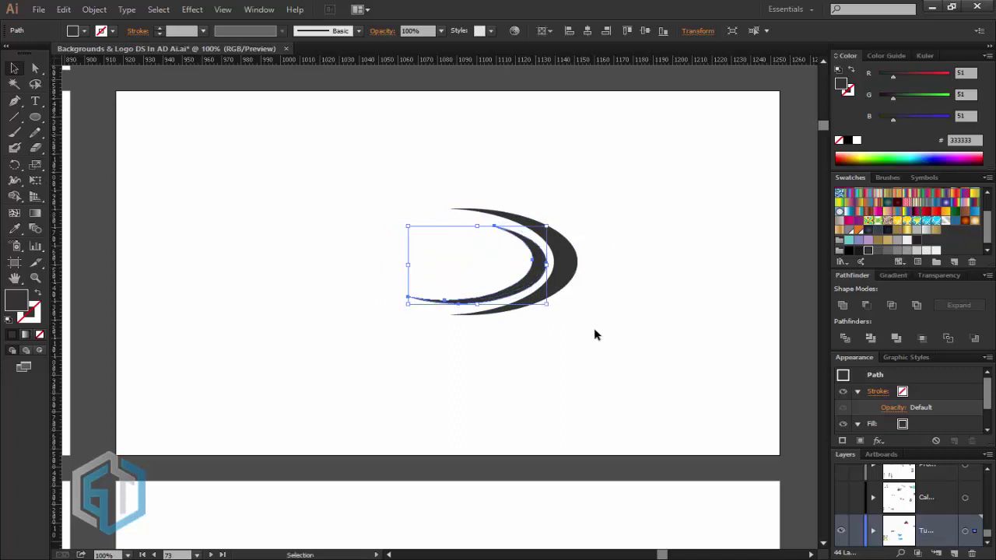
Tilt the thin inner crescent by about 4°
left_click(594, 329)
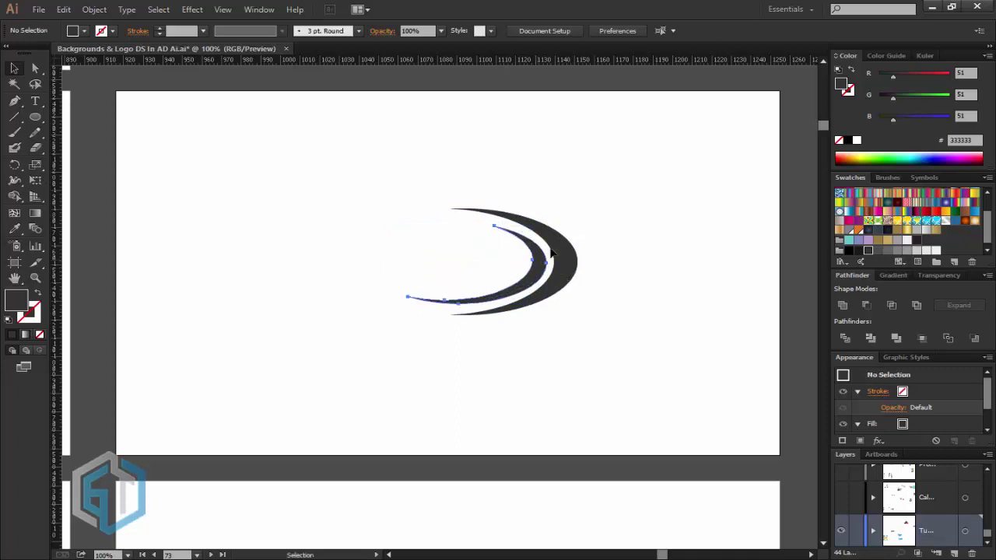
left_click(556, 243)
left_click_drag(549, 222, 553, 223)
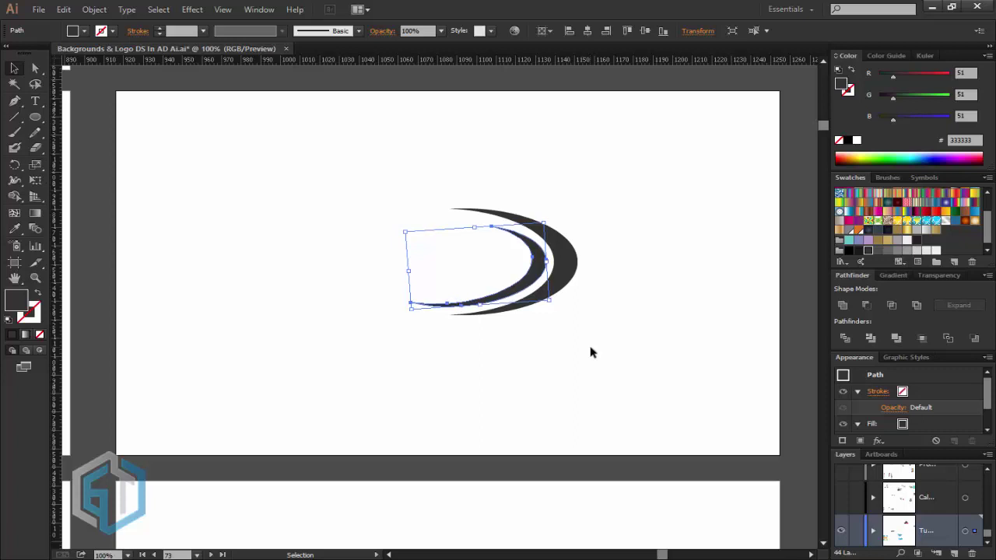
left_click(590, 352)
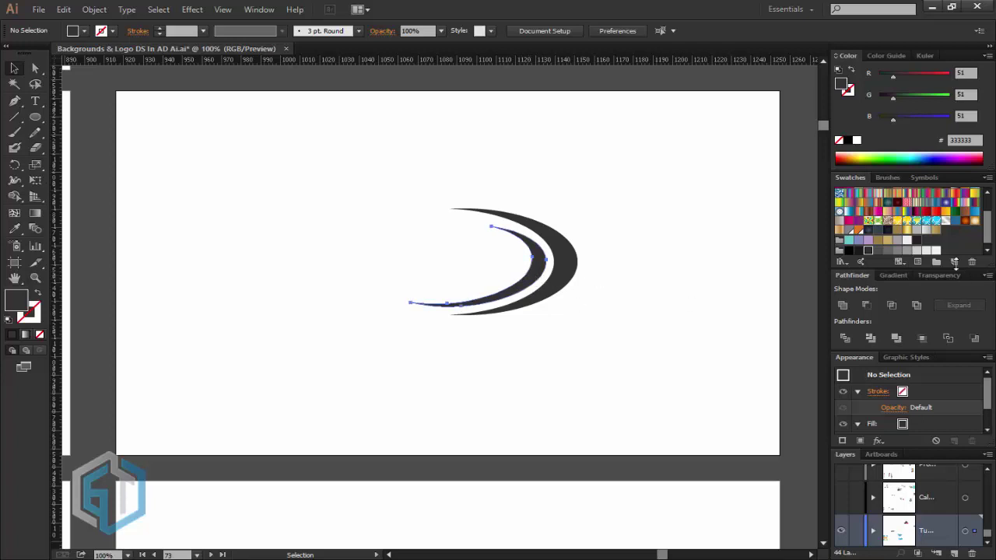
key("ctrl+z")
scroll(882, 205, "up", 3)
Fill the inner crescent light blue, group both crescents and centre them vertically on the artboard
left_click(917, 201)
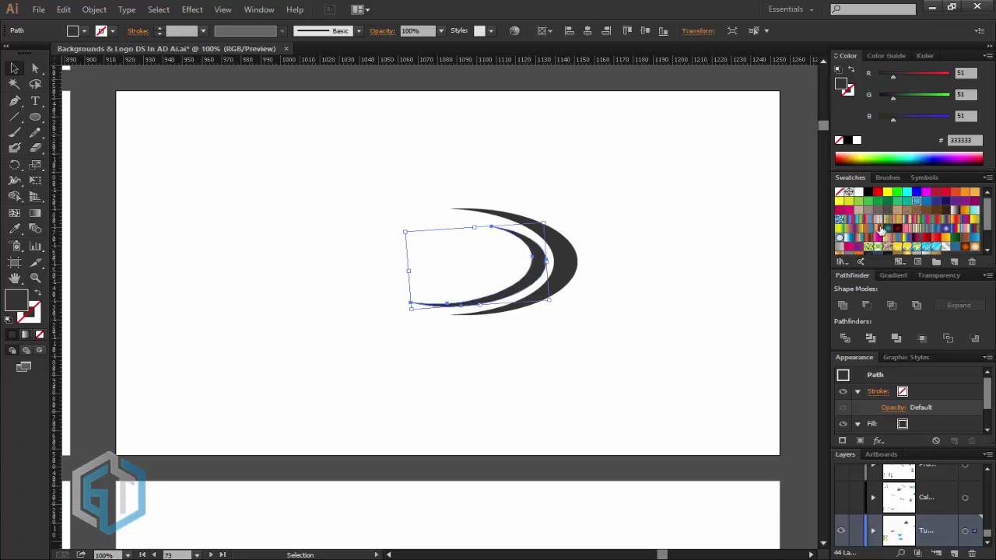
left_click_drag(398, 182, 608, 348)
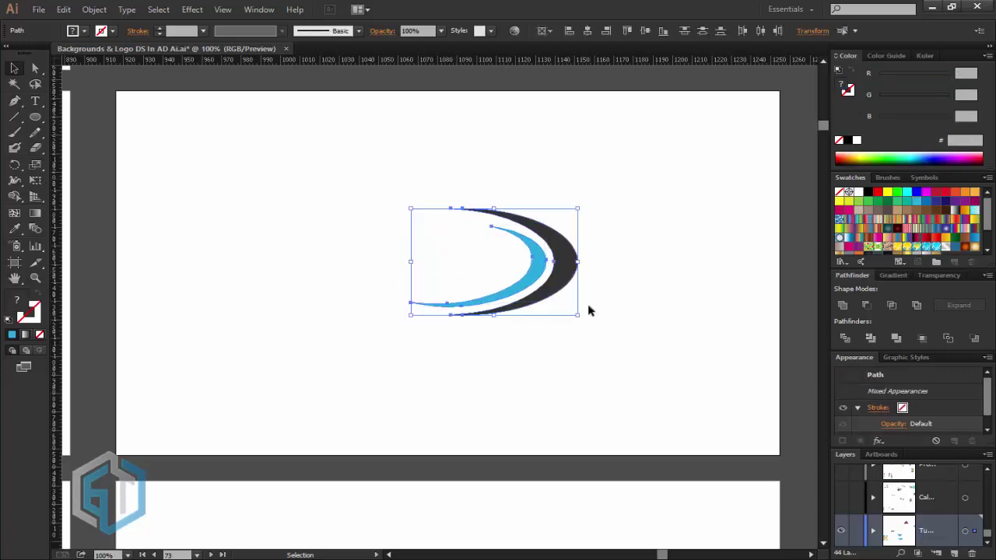
key("a")
key("v")
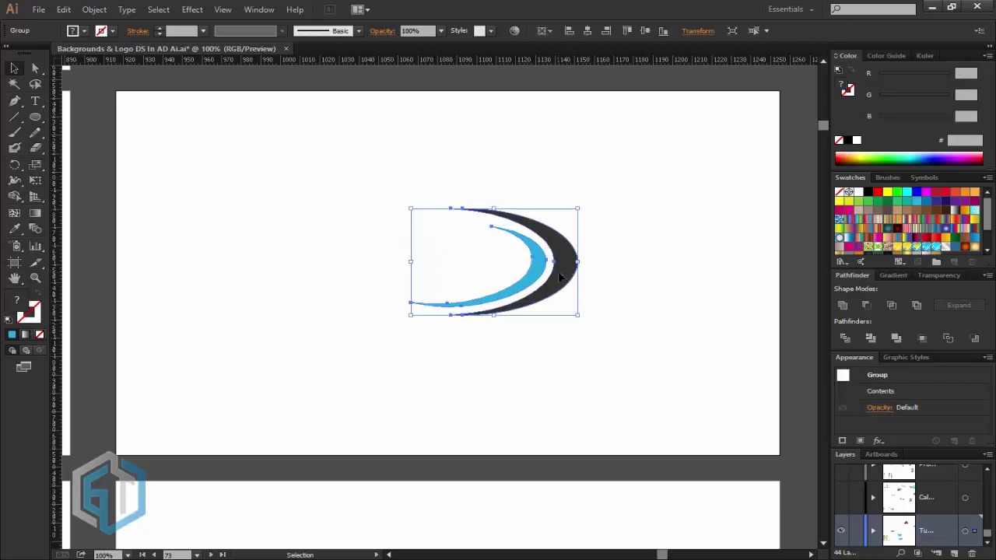
left_click(644, 31)
Shift the swoosh group slightly right and add 'LOGONAME' text in Bebas 12 pt to its left
left_click_drag(582, 295, 585, 296)
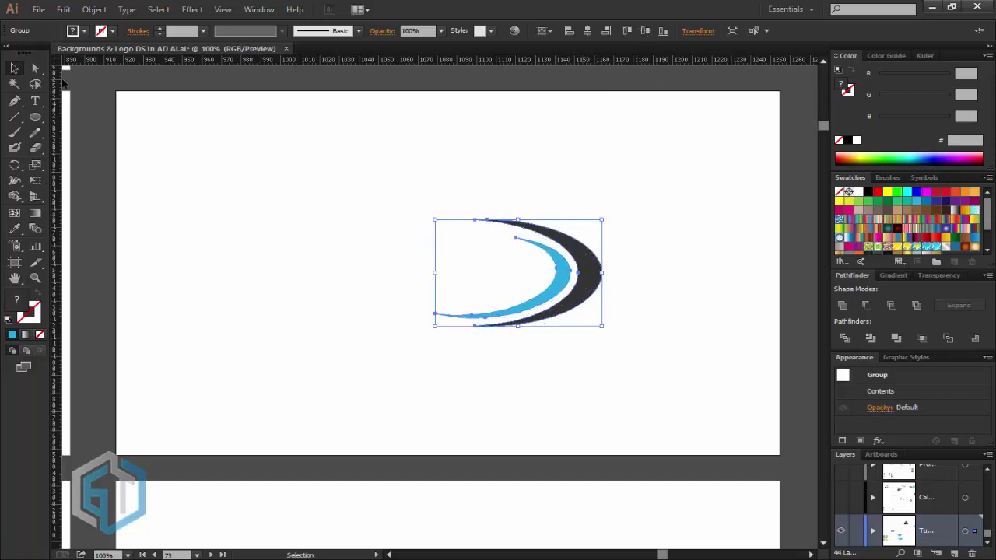
left_click(35, 101)
left_click(202, 262)
type("LOGONAME")
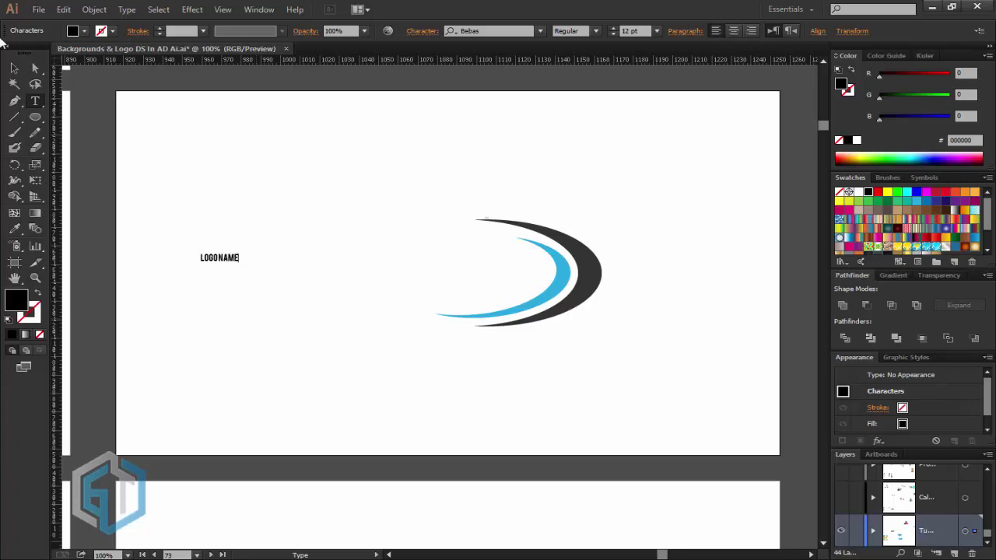
Scale the logo-name text up to headline size and place it beside the swoosh
left_click(14, 69)
left_click(241, 253)
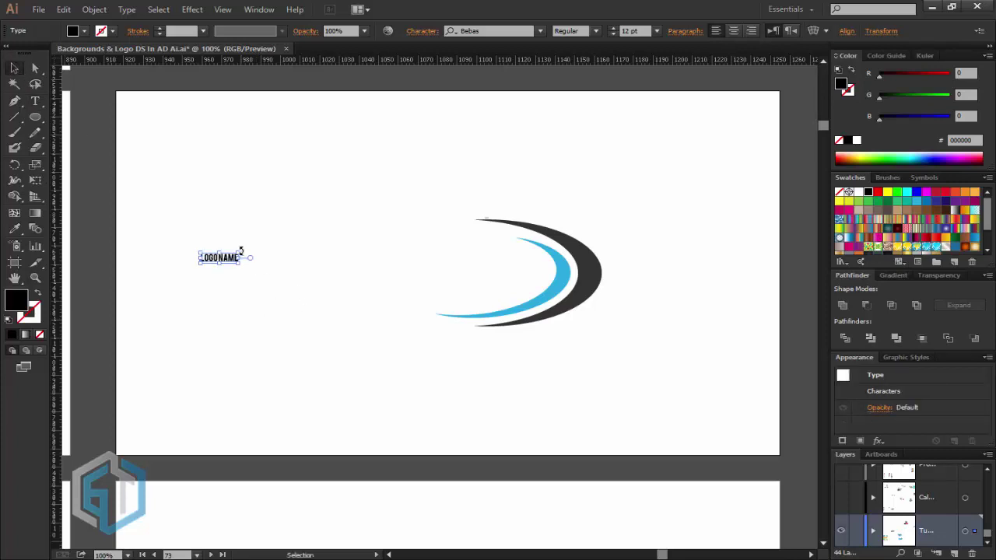
left_click_drag(241, 253, 331, 219)
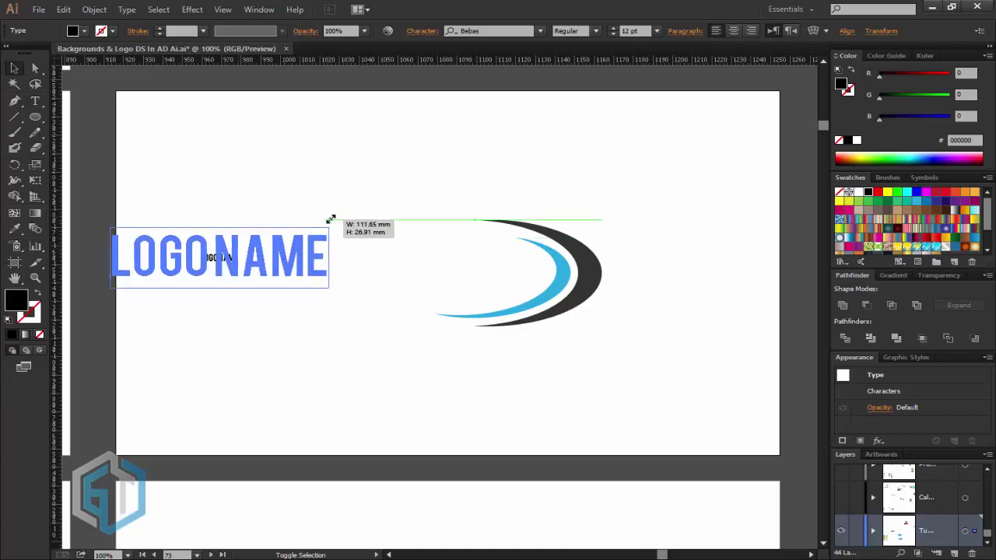
left_click_drag(282, 274, 448, 289)
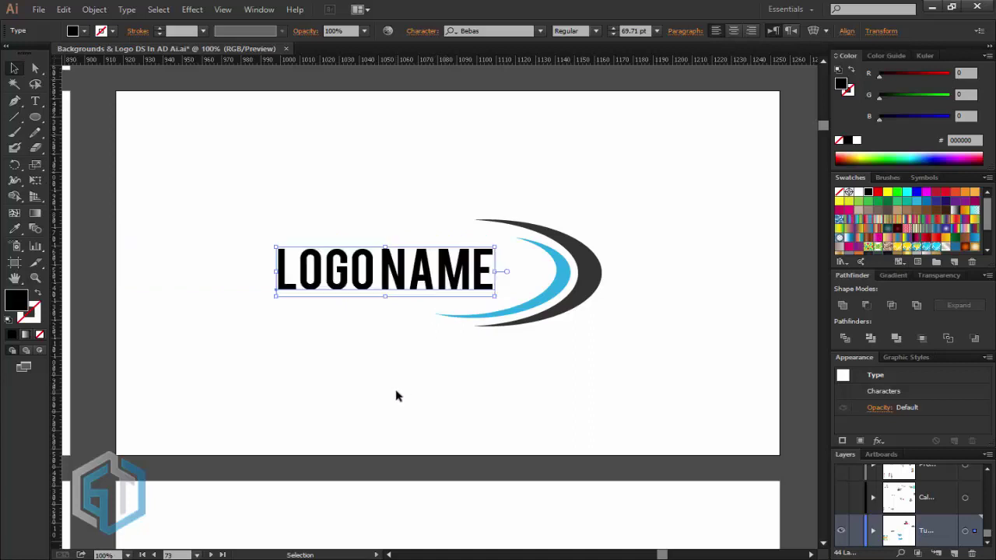
left_click(396, 396)
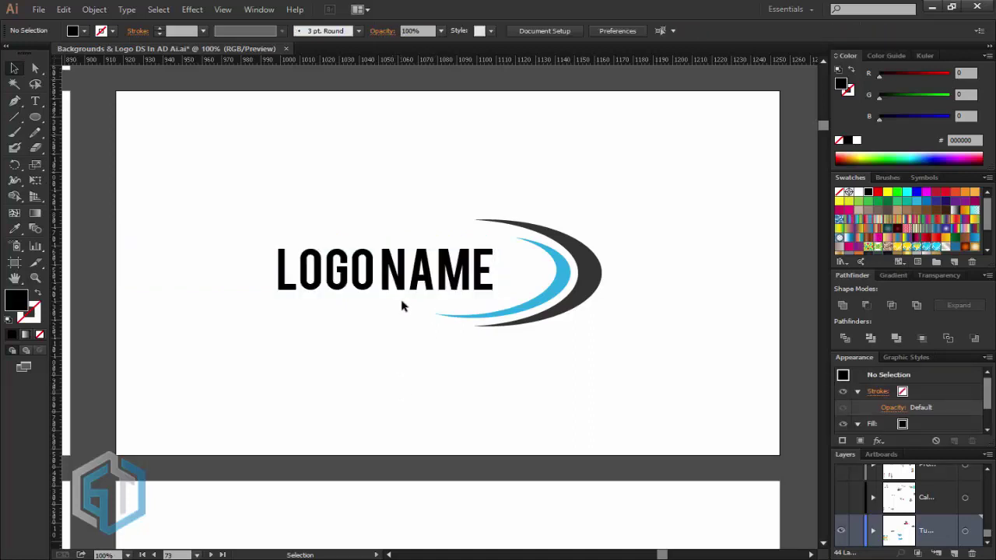
Rotate the swoosh group slightly counter-clockwise
left_click_drag(642, 269, 560, 328)
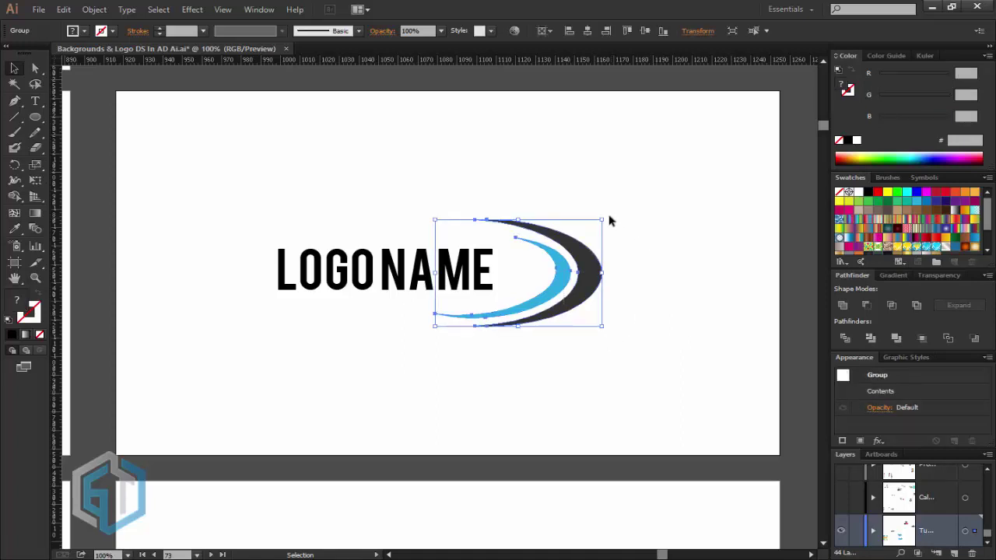
mouse_move(609, 220)
left_mouse_down()
mouse_move(617, 218)
mouse_move(601, 199)
left_mouse_up()
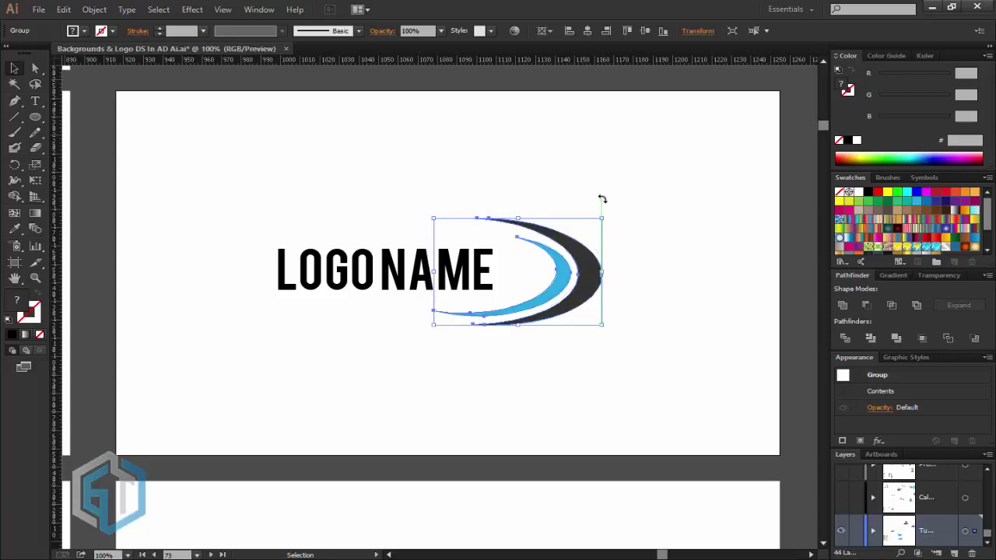
left_click(589, 382)
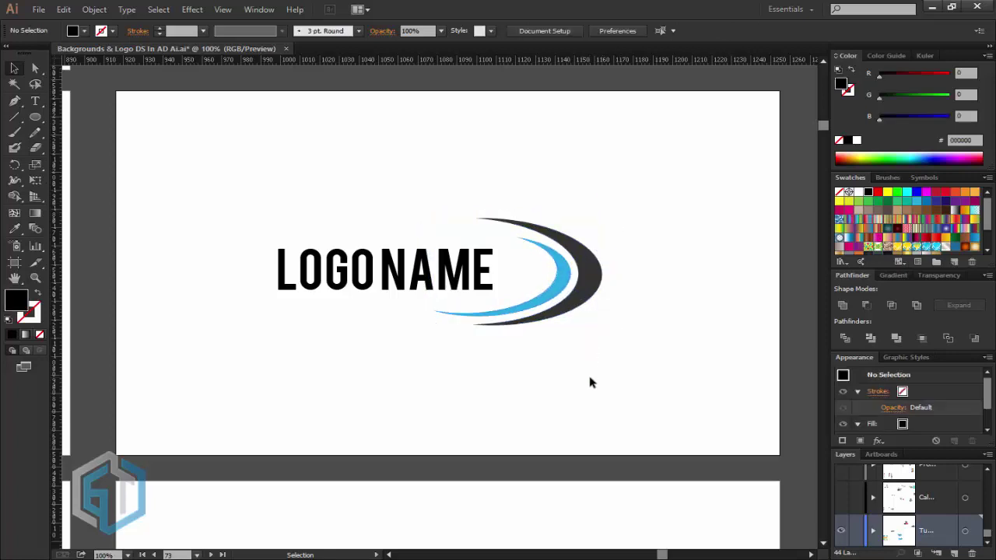
Set 'Logo Name' in the Yananeska Personal Use script font and shift it slightly left
left_click(438, 259)
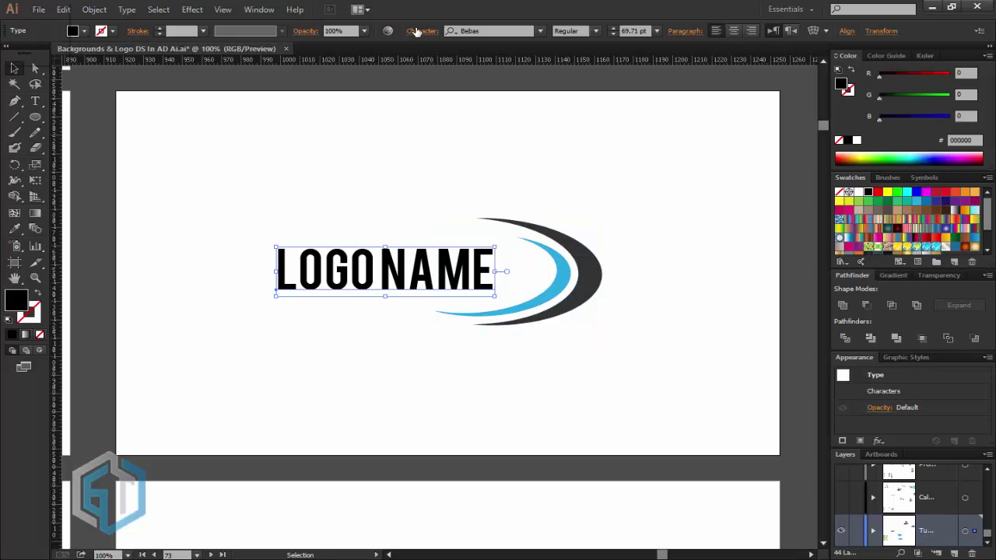
left_click(421, 31)
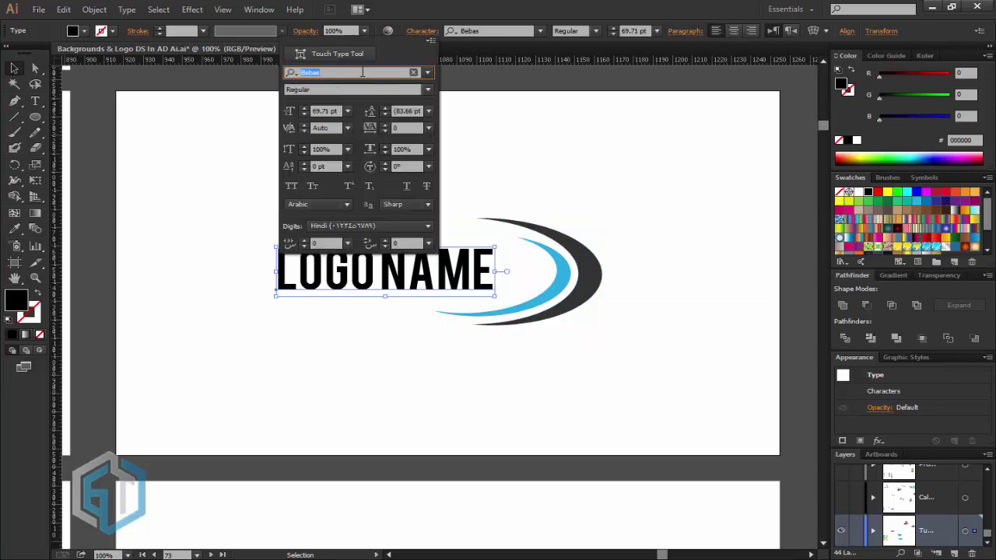
type("Yananeska Personal Use")
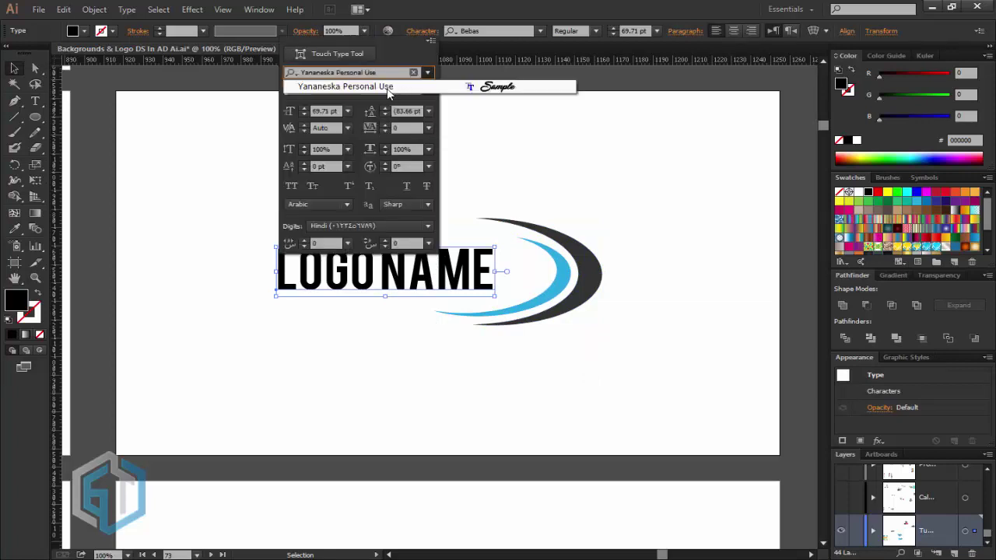
left_click(386, 88)
left_click(504, 8)
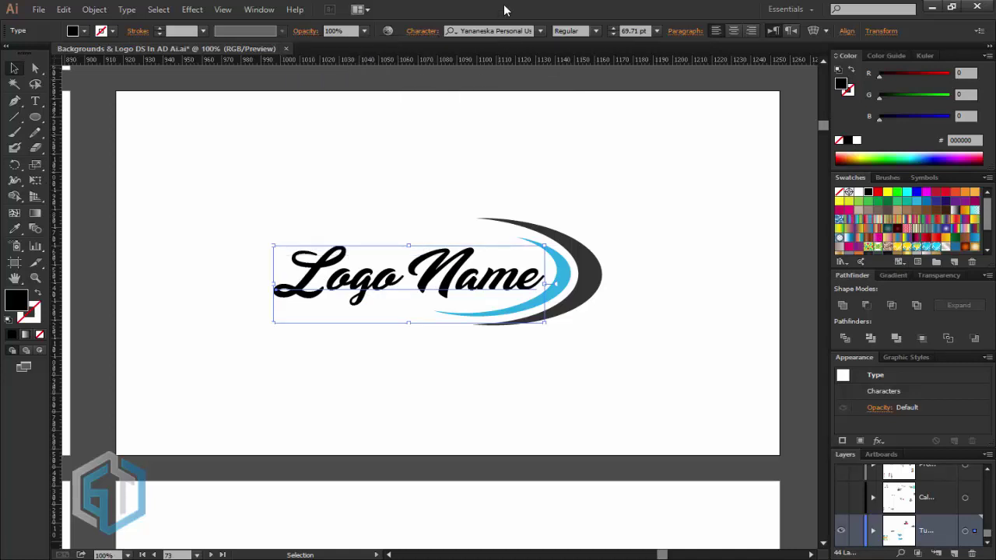
left_click_drag(449, 288, 448, 307)
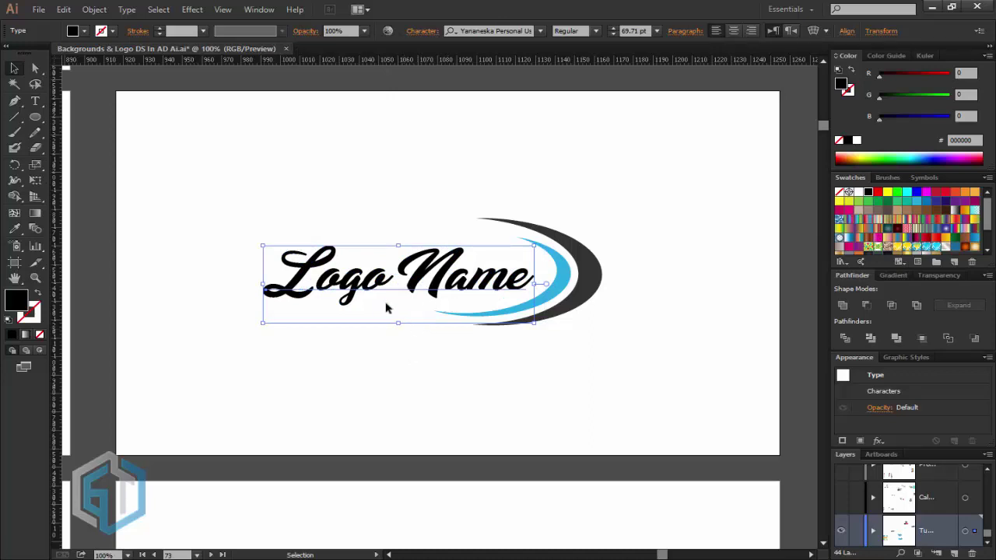
key("t")
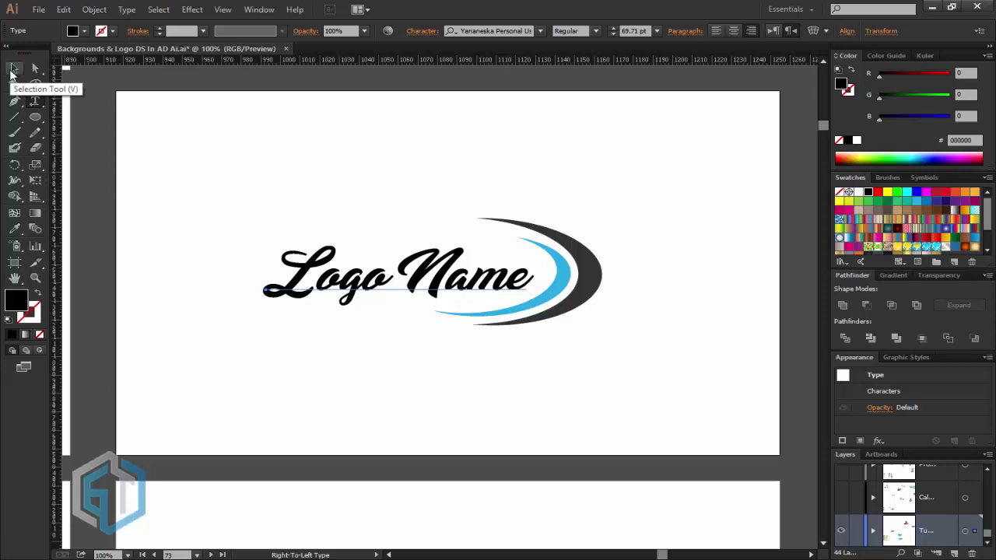
Draw a small black square below-right of the swooshes with the Rectangle Tool
left_click(33, 121)
left_click_drag(32, 120, 89, 117)
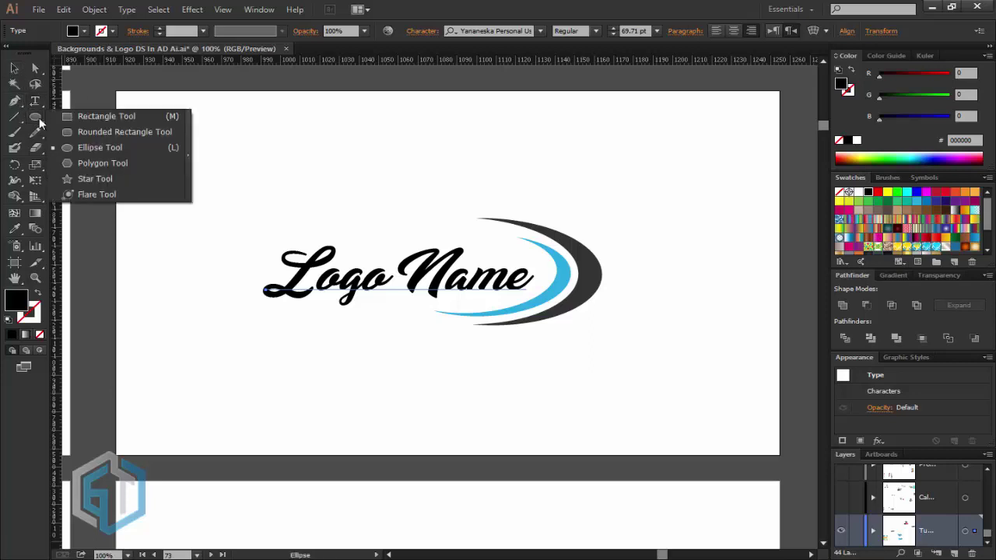
left_click_drag(605, 347, 623, 339)
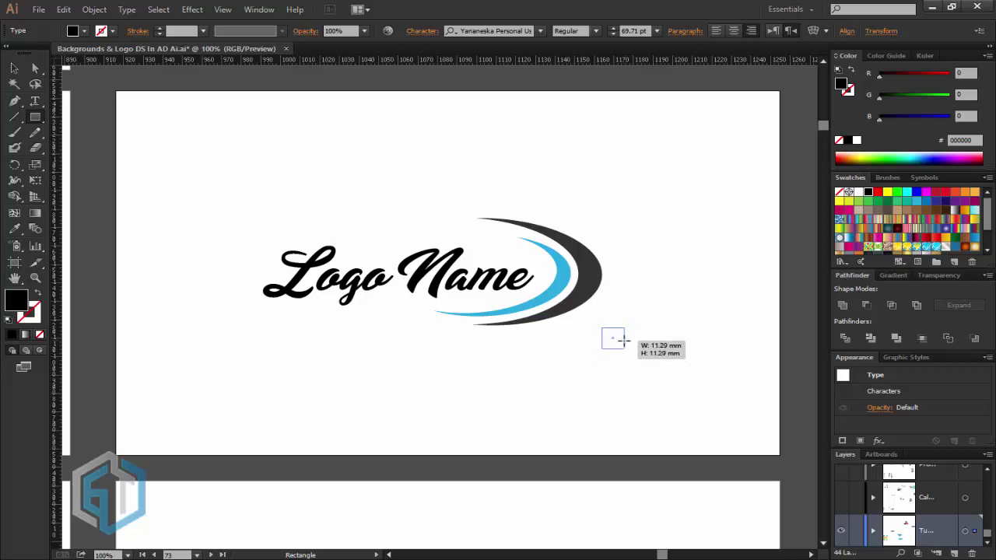
key("v")
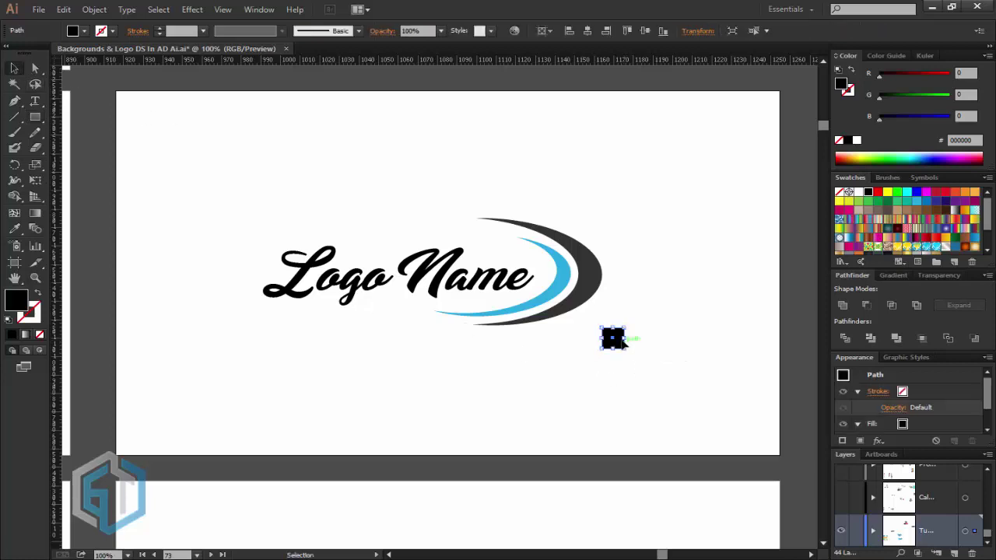
Place the square just right of the swoosh tip and resize it to about 9 mm
left_click_drag(621, 340, 640, 271)
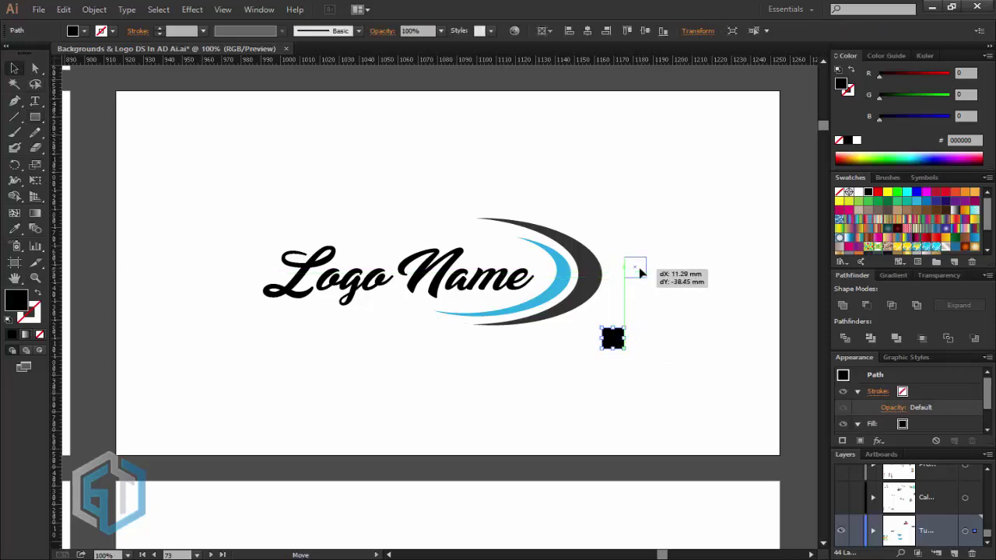
left_click_drag(637, 270, 634, 269)
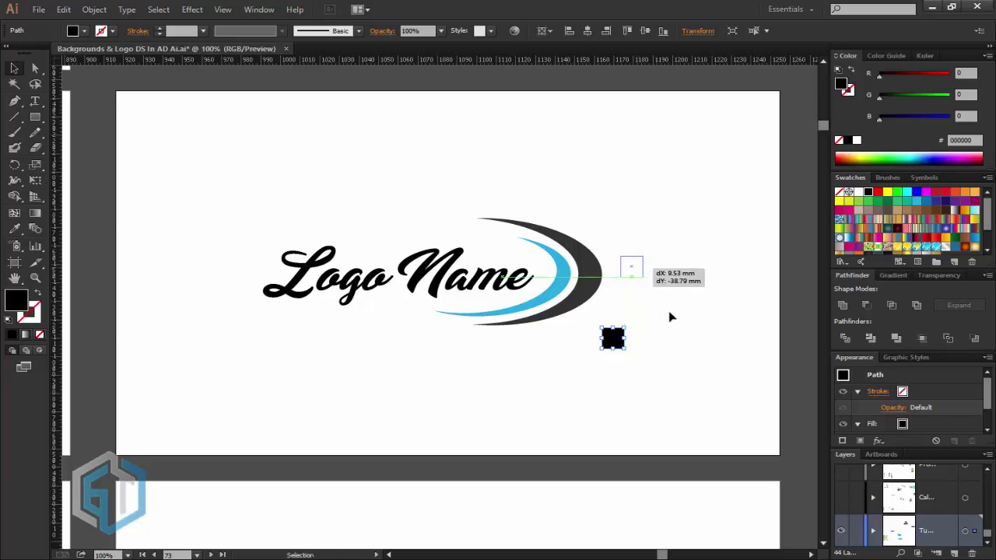
key("ctrl+plus")
key("ctrl+plus")
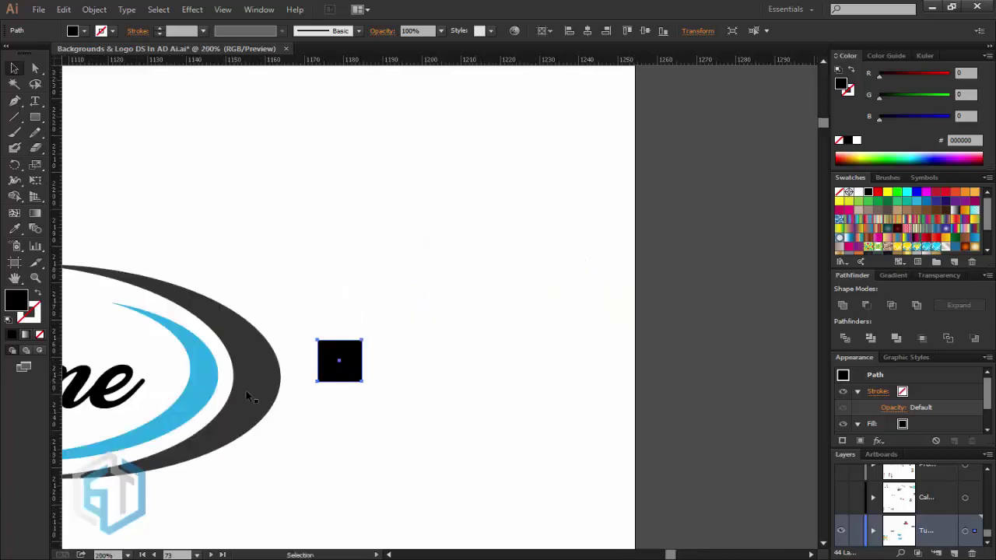
left_click_drag(362, 339, 361, 342)
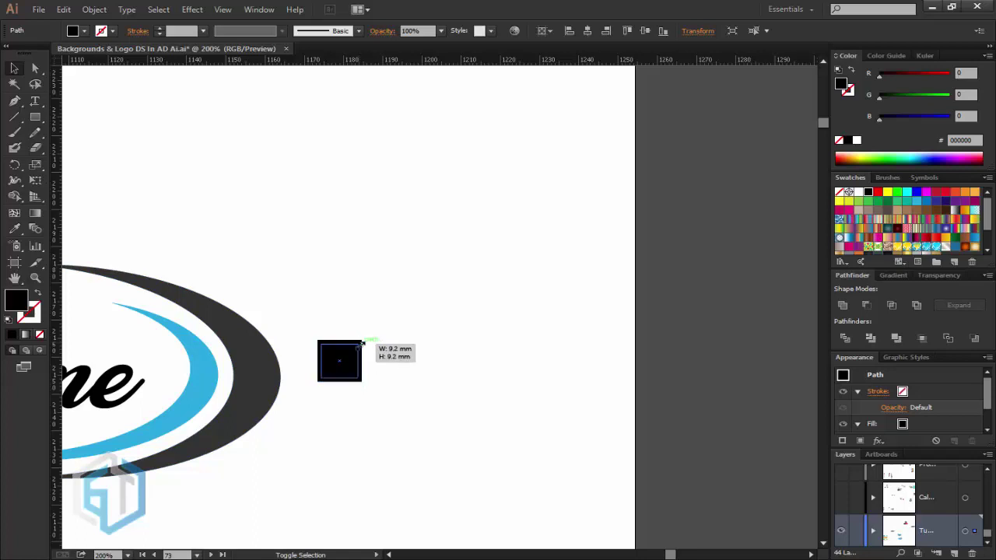
left_click_drag(361, 342, 359, 343)
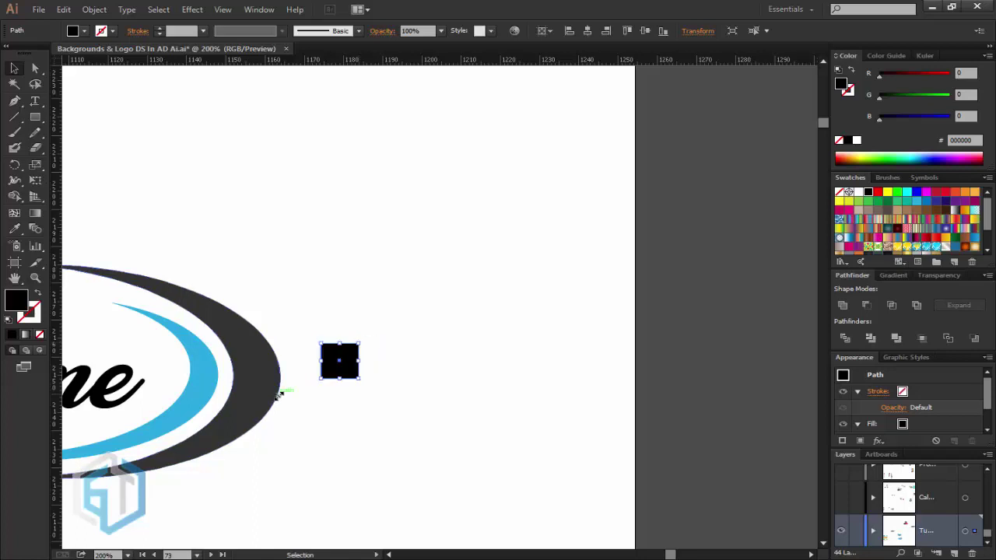
Sample the inner crescent's light blue into the small square with the Eyedropper
key("i")
left_click(206, 369)
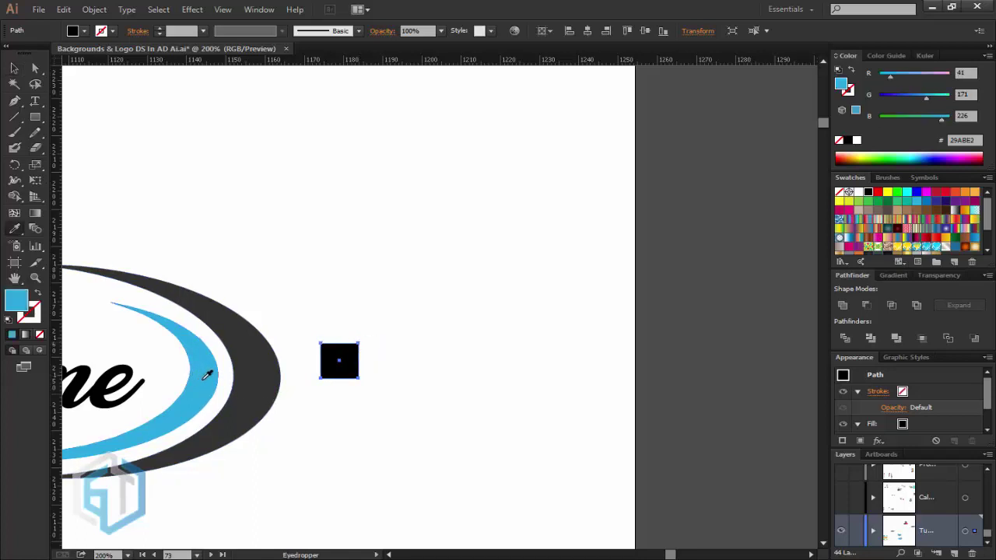
key("v")
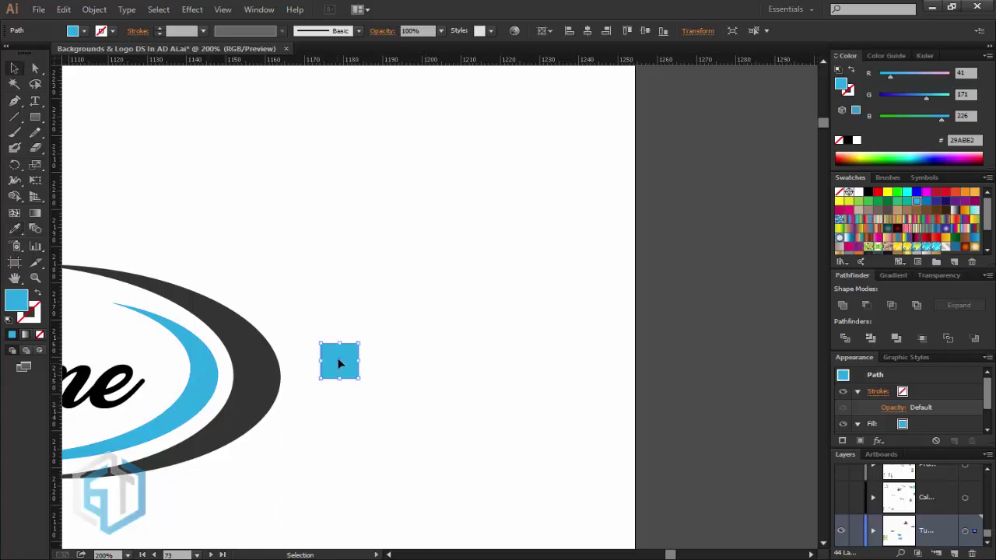
left_click(348, 412)
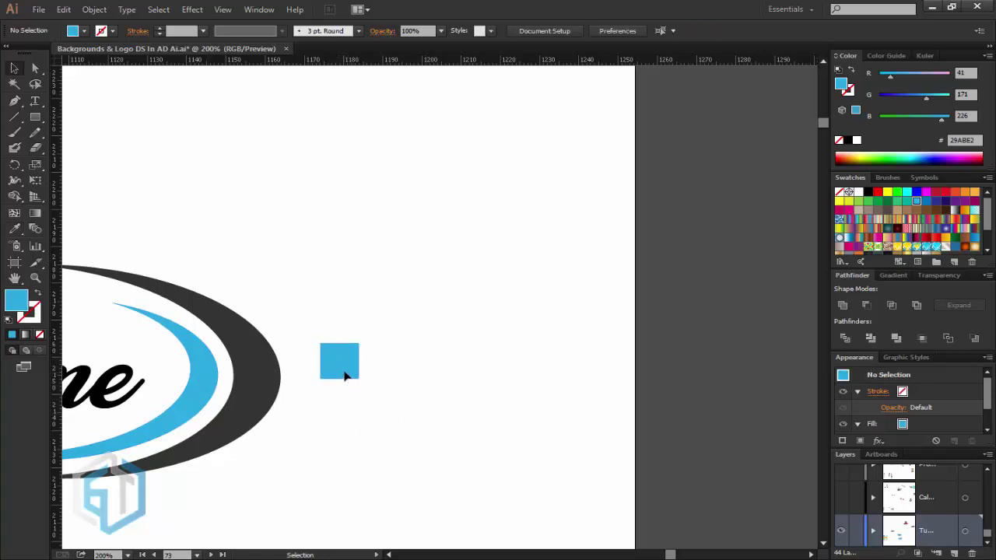
Alt-drag copies of the blue square beside it and shrink the newest copy
left_click_drag(342, 377, 352, 418)
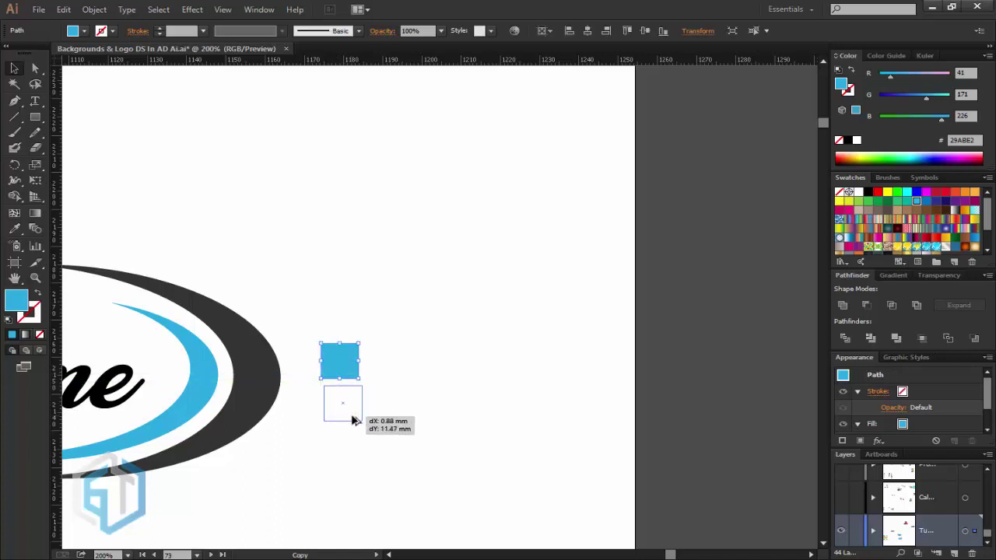
mouse_move(351, 418)
left_mouse_down()
mouse_move(361, 394)
mouse_move(344, 399)
mouse_move(382, 367)
left_mouse_up()
key("Up")
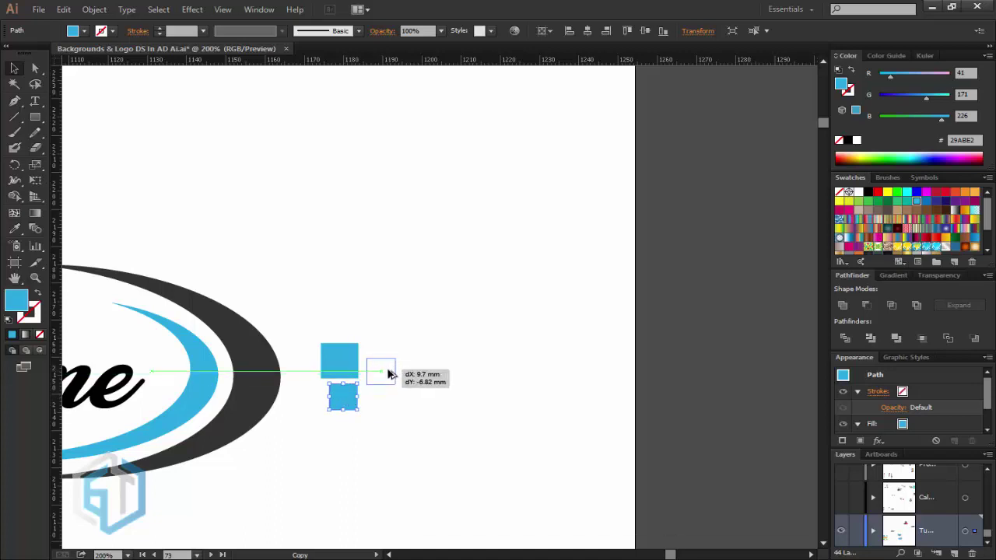
left_click_drag(390, 376, 394, 371)
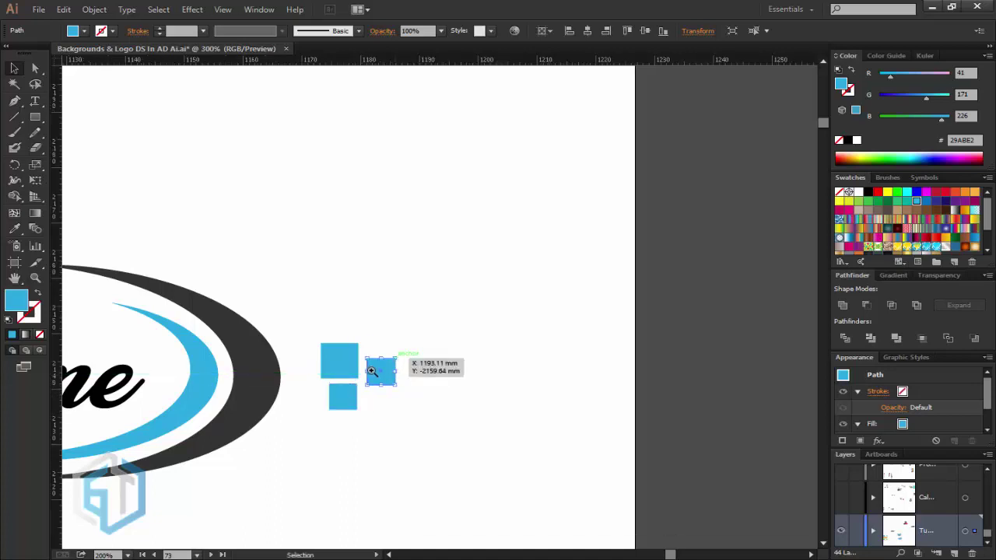
key("ctrl+plus")
left_click_drag(446, 304, 366, 397)
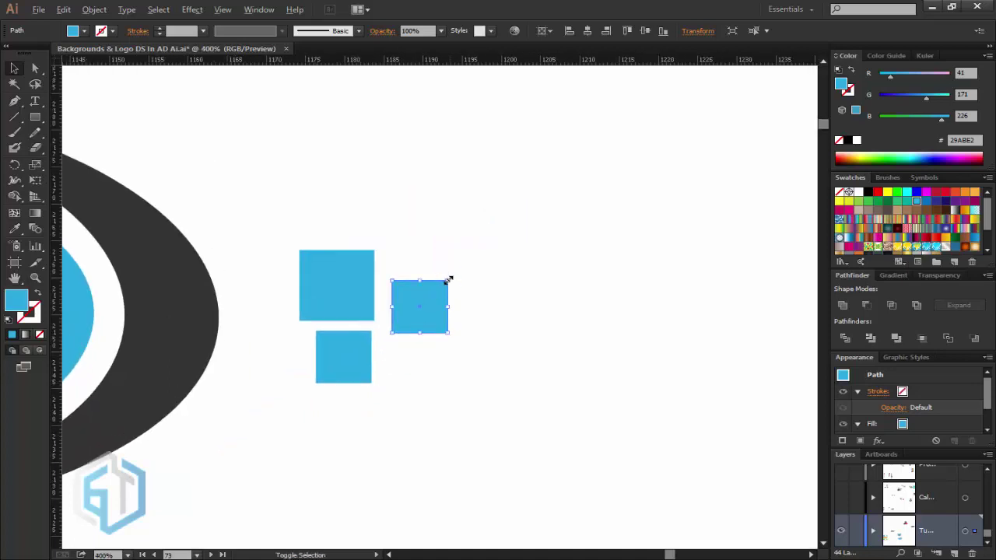
mouse_move(448, 281)
left_mouse_down()
mouse_move(416, 305)
mouse_move(425, 367)
mouse_move(448, 337)
mouse_move(438, 345)
left_mouse_up()
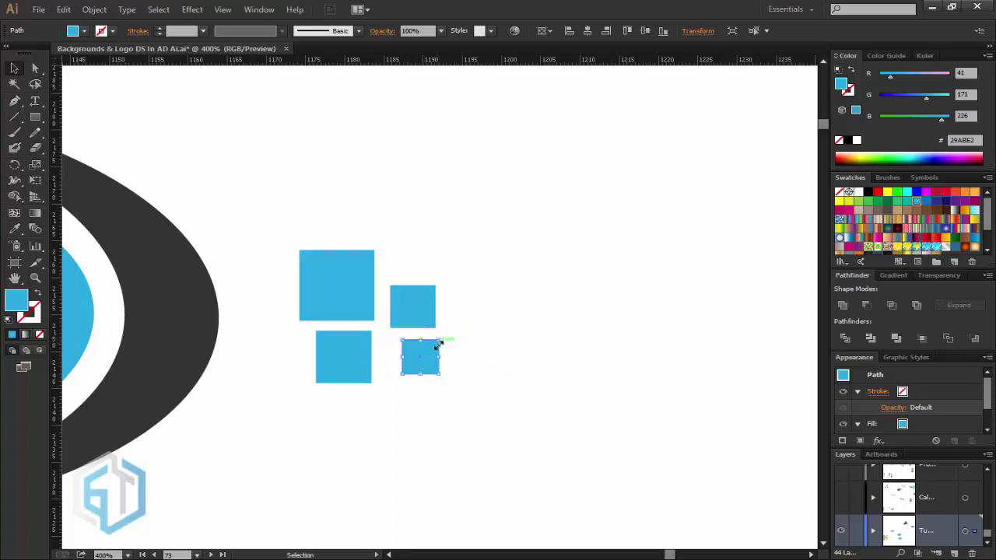
key("Up")
key("Up")
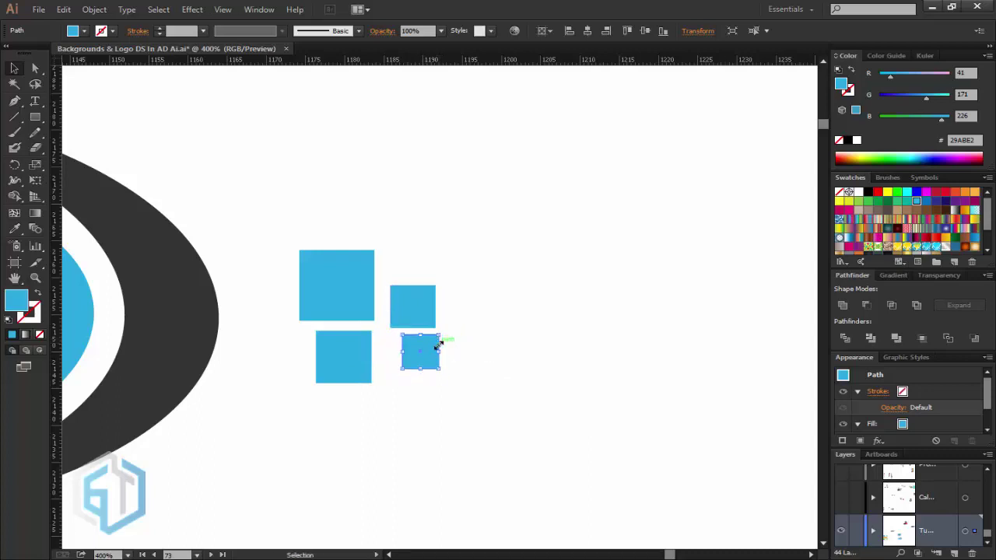
Add a further tiny blue square copy, aligned to extend the shrinking trail rightward
mouse_move(430, 351)
left_mouse_down()
mouse_move(470, 312)
mouse_move(477, 360)
left_mouse_up()
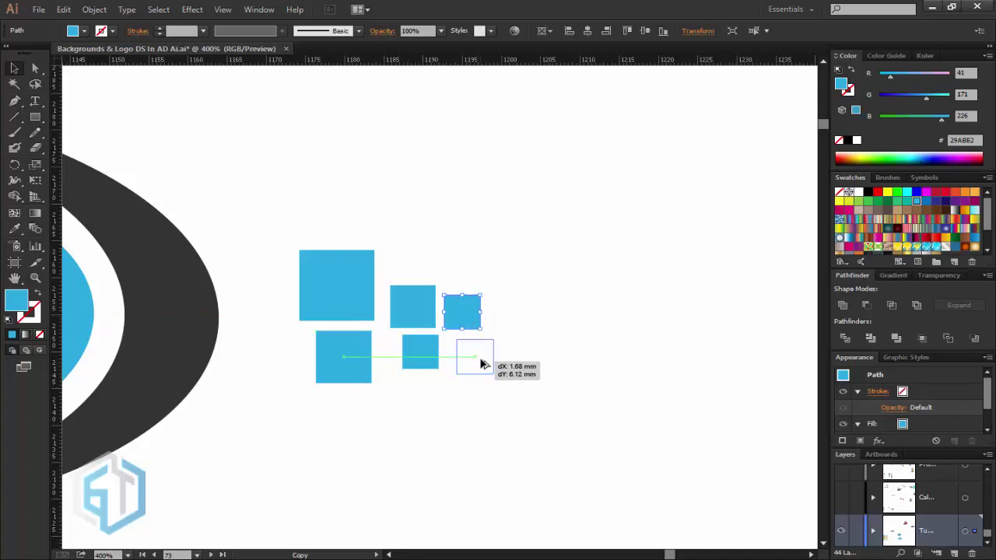
mouse_move(477, 360)
left_mouse_down()
mouse_move(488, 336)
mouse_move(474, 350)
left_mouse_up()
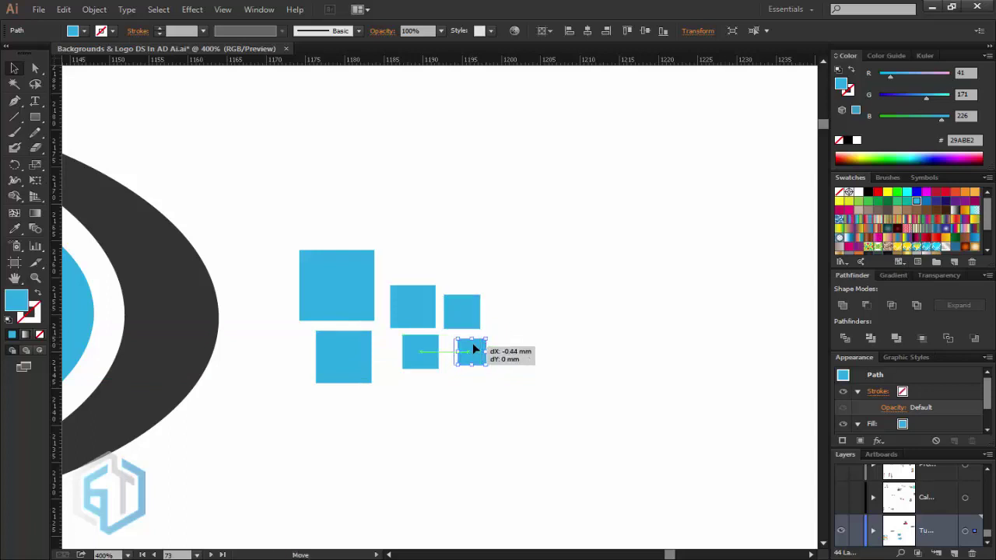
mouse_move(473, 345)
left_mouse_down()
mouse_move(514, 320)
mouse_move(518, 357)
mouse_move(541, 331)
left_mouse_up()
key("ctrl+equal")
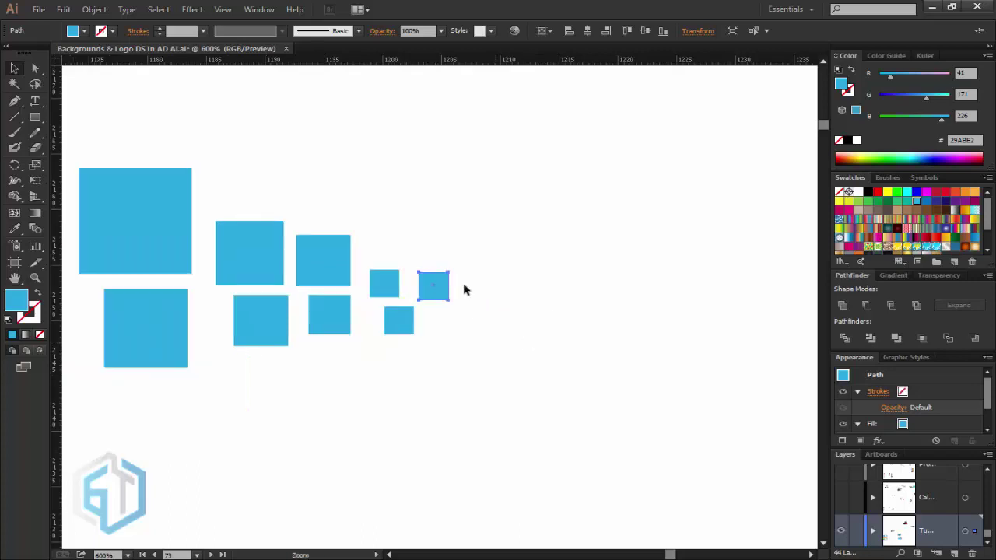
left_click_drag(449, 274, 433, 288)
left_click_drag(438, 293, 432, 297)
Group all the blue squares with Ctrl+G and shift them left toward the swoosh tip
left_click(440, 388)
key("ctrl+0")
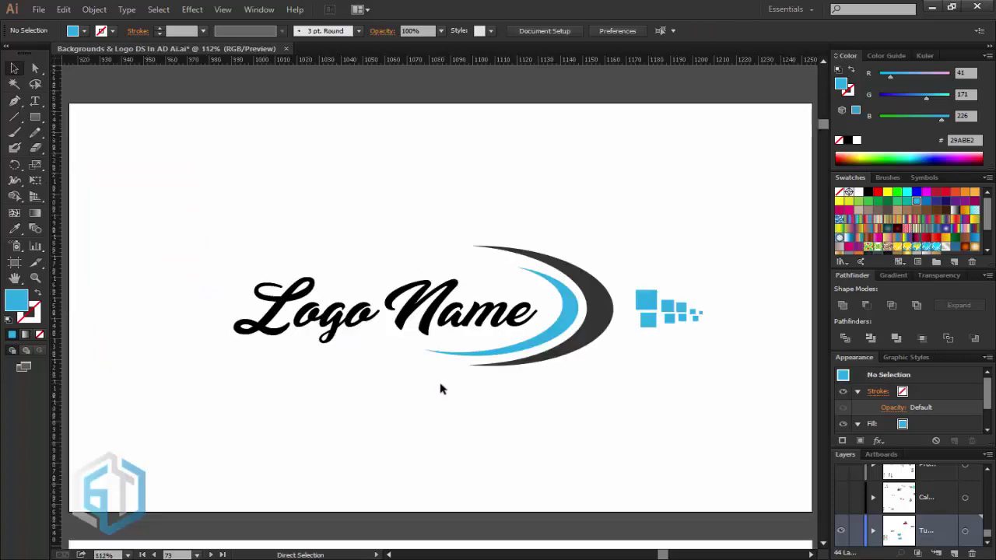
left_click_drag(635, 264, 716, 348)
key("a")
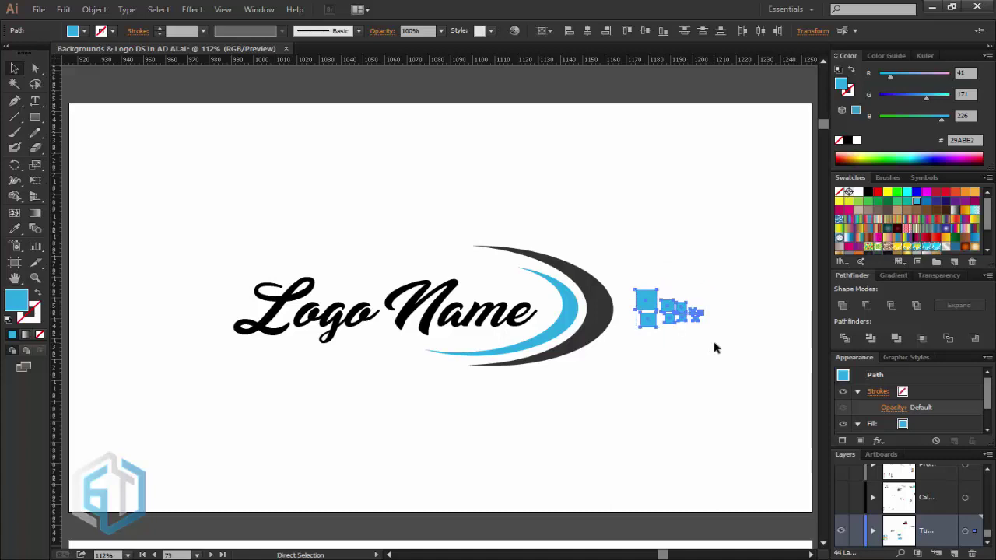
key("ctrl+g")
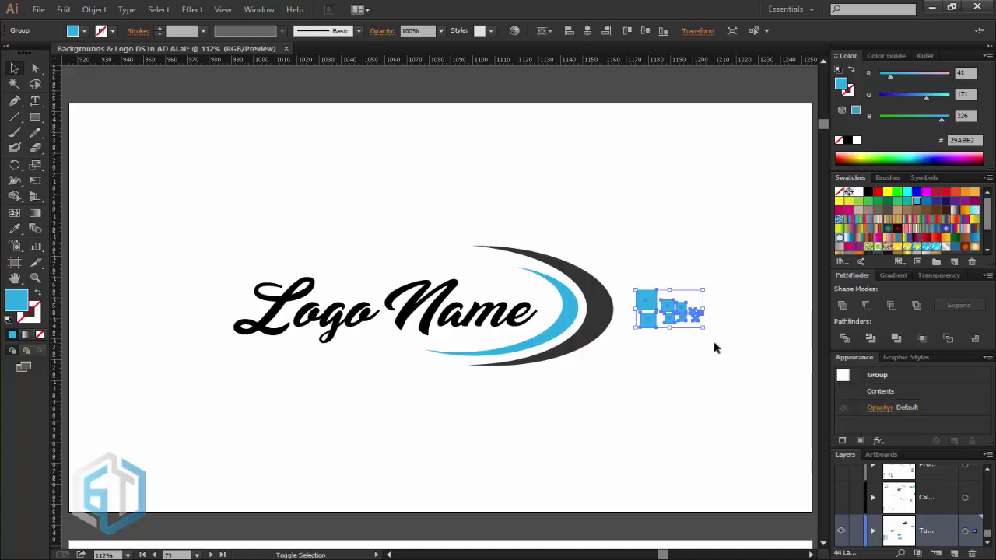
key("shift+Left")
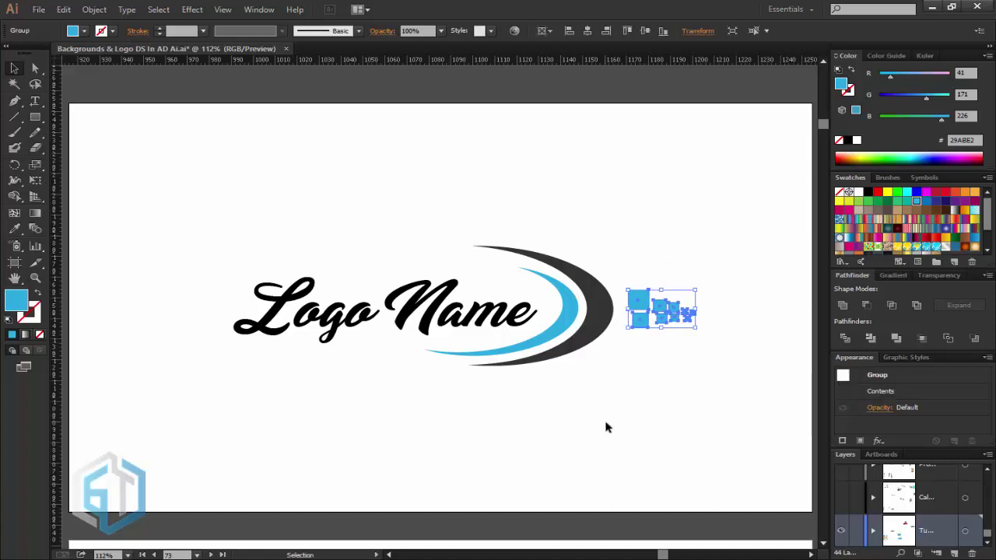
left_click(449, 407)
mouse_move(222, 226)
left_mouse_down()
mouse_move(680, 375)
mouse_move(716, 403)
left_mouse_up()
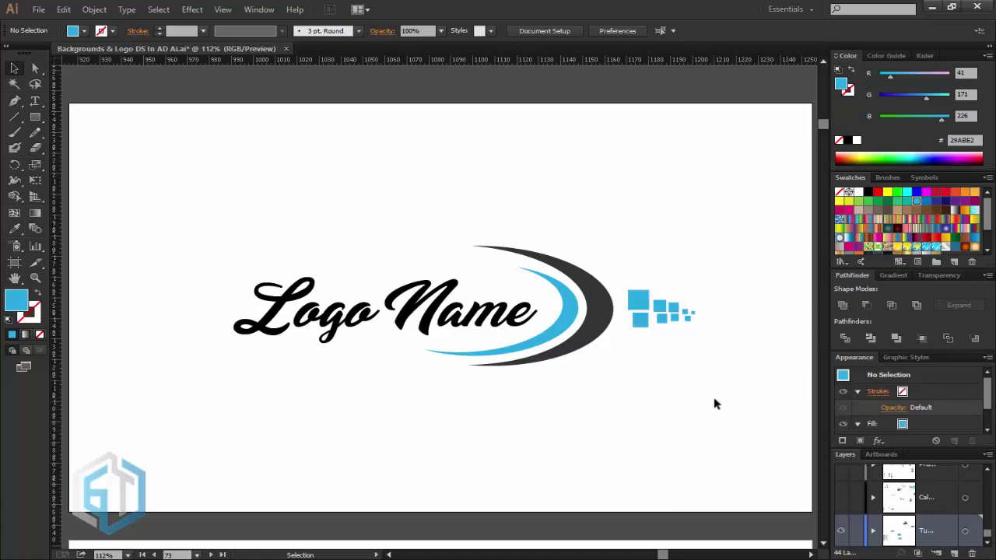
Group the crescent swooshes, pixel squares and 'Logo Name' text, then align the group to the artboard's horizontal centre
mouse_move(222, 223)
left_mouse_down()
mouse_move(760, 422)
mouse_move(738, 419)
left_mouse_up()
key("a")
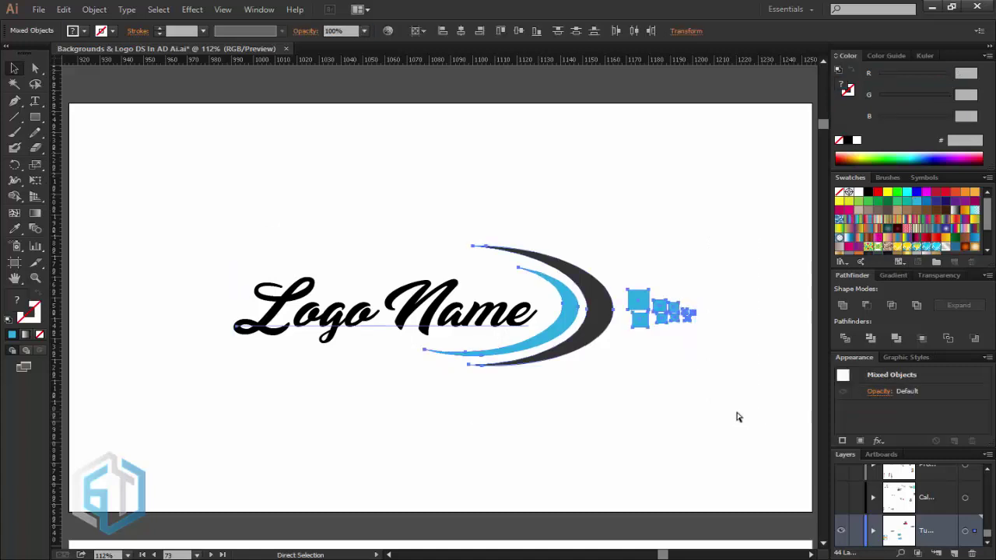
key("ctrl+g")
key("v")
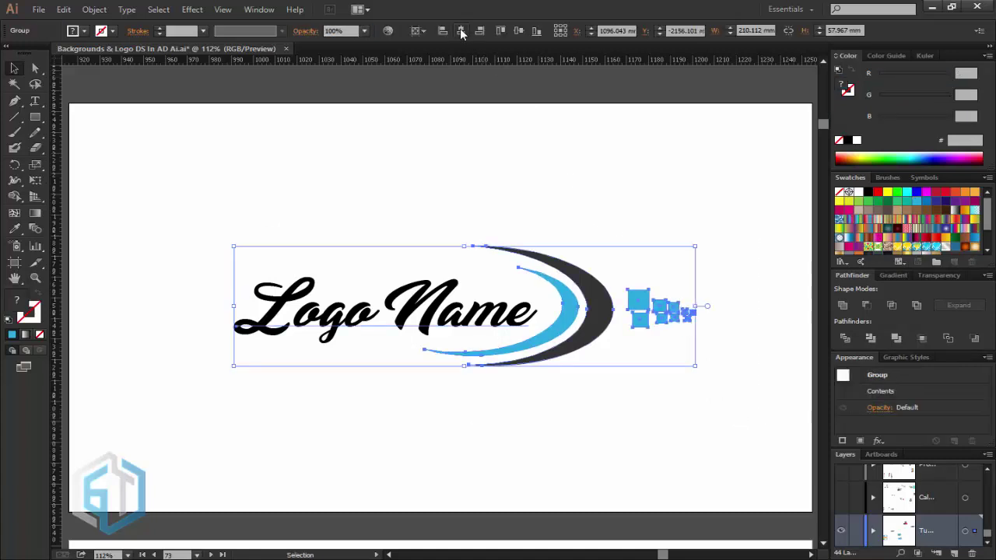
left_click(517, 31)
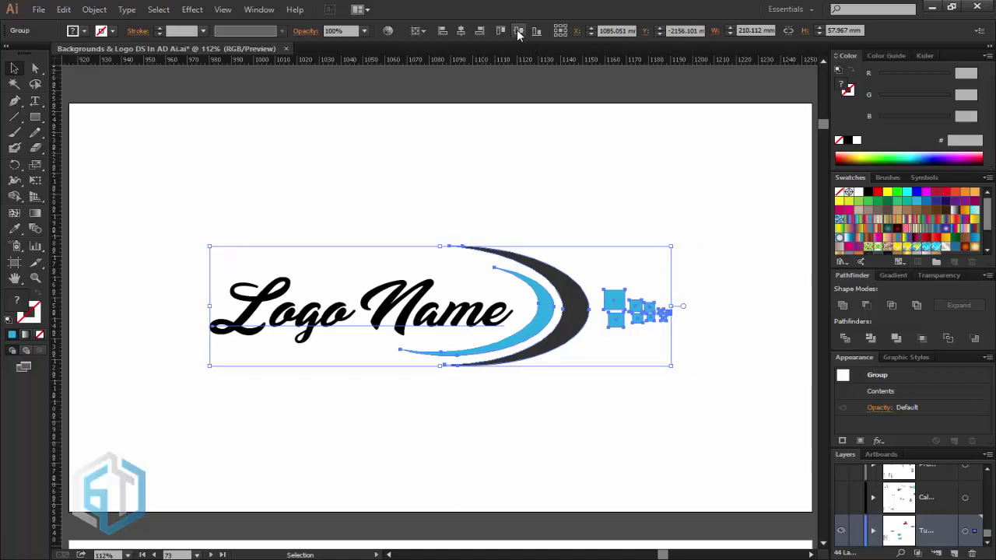
left_click(580, 460)
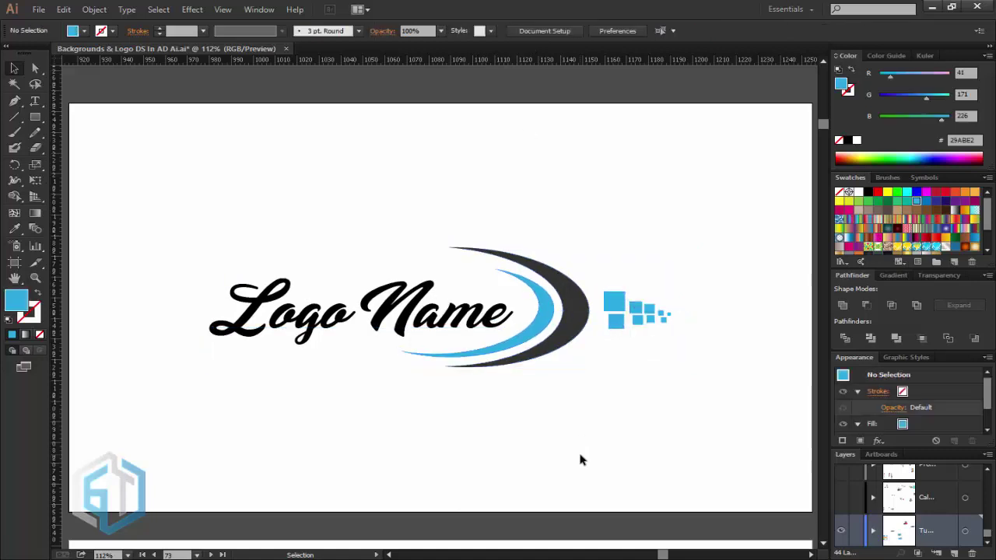